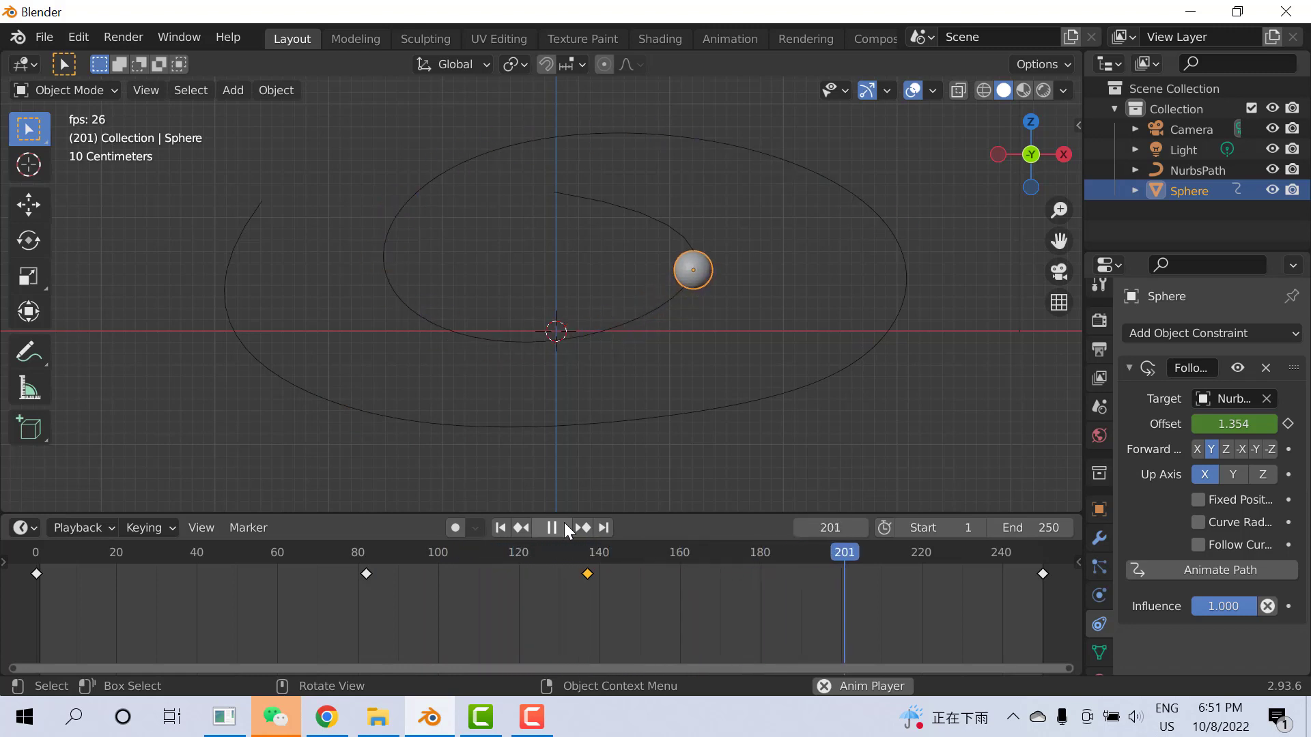
Stop the path animation playback and box-select the sphere and the spiral path
key(Escape)
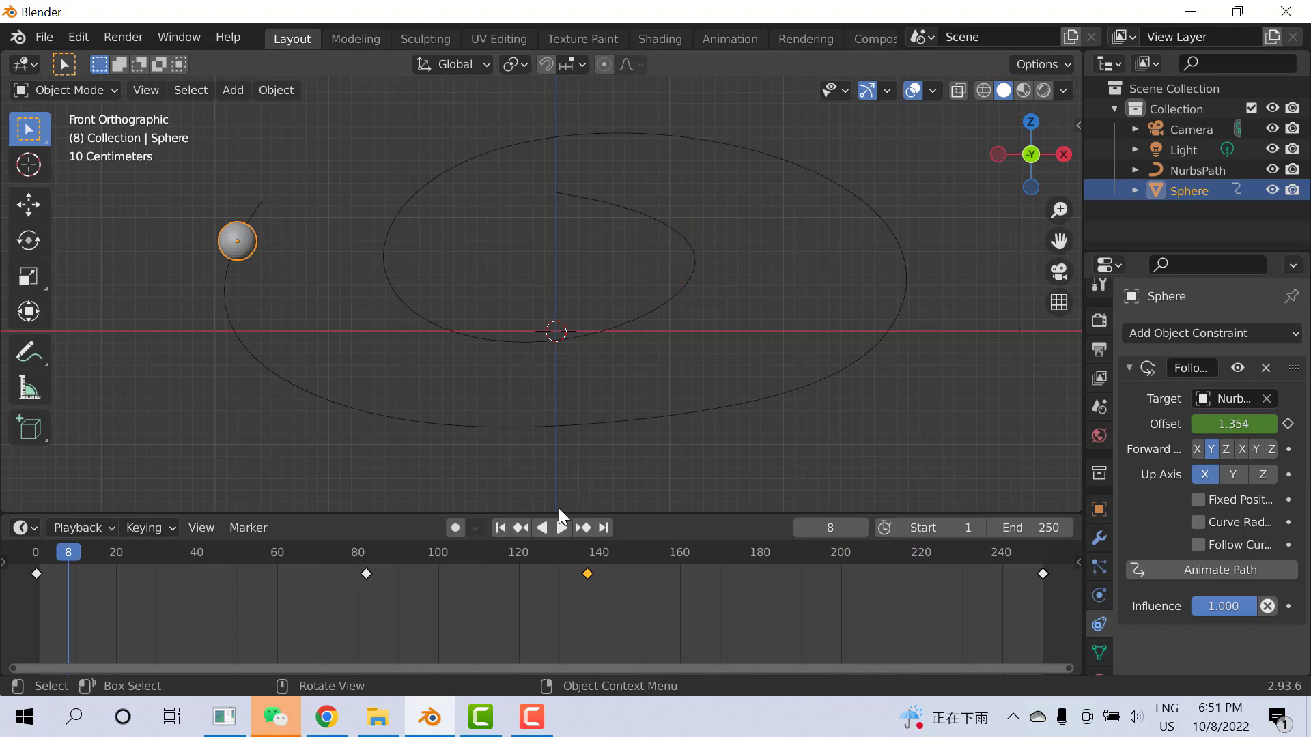
drag(194, 149, 912, 457)
Delete the sphere and spiral, then add a new NURBS path and enter Edit Mode
key(Delete)
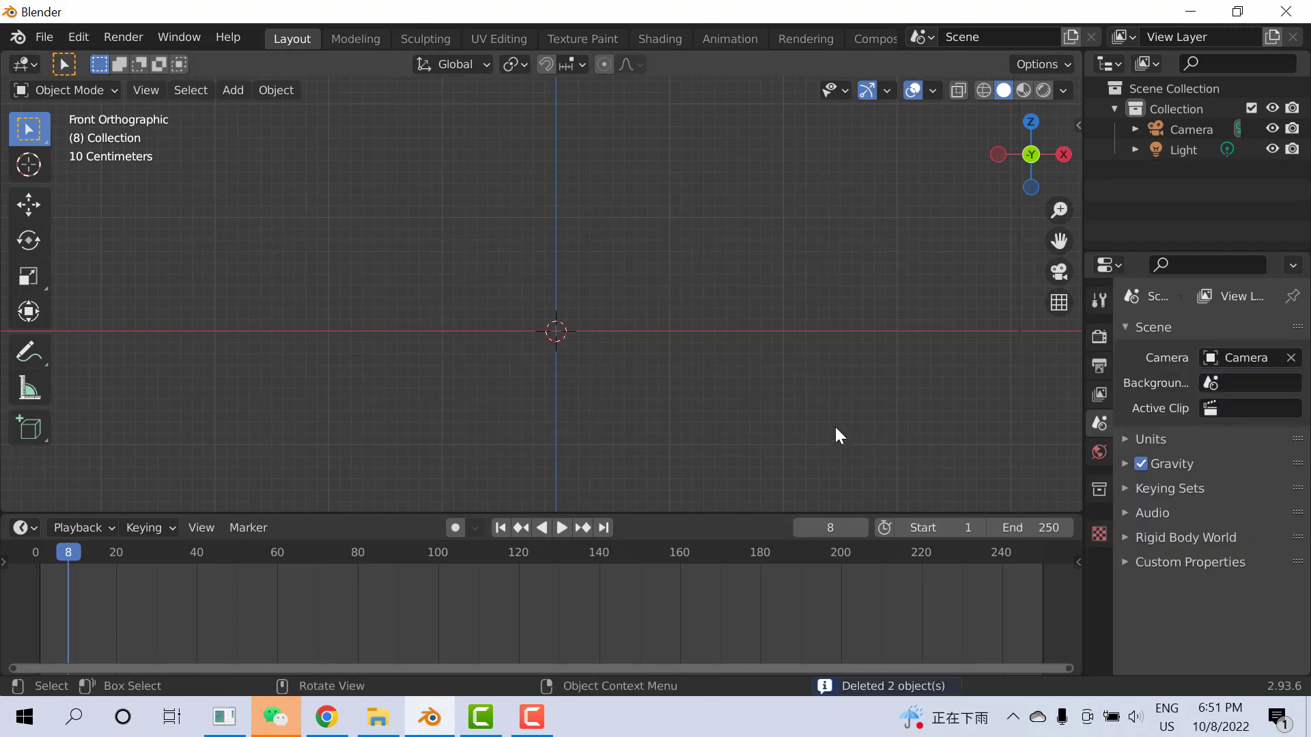
key(shift+a)
mouse_move(676, 295)
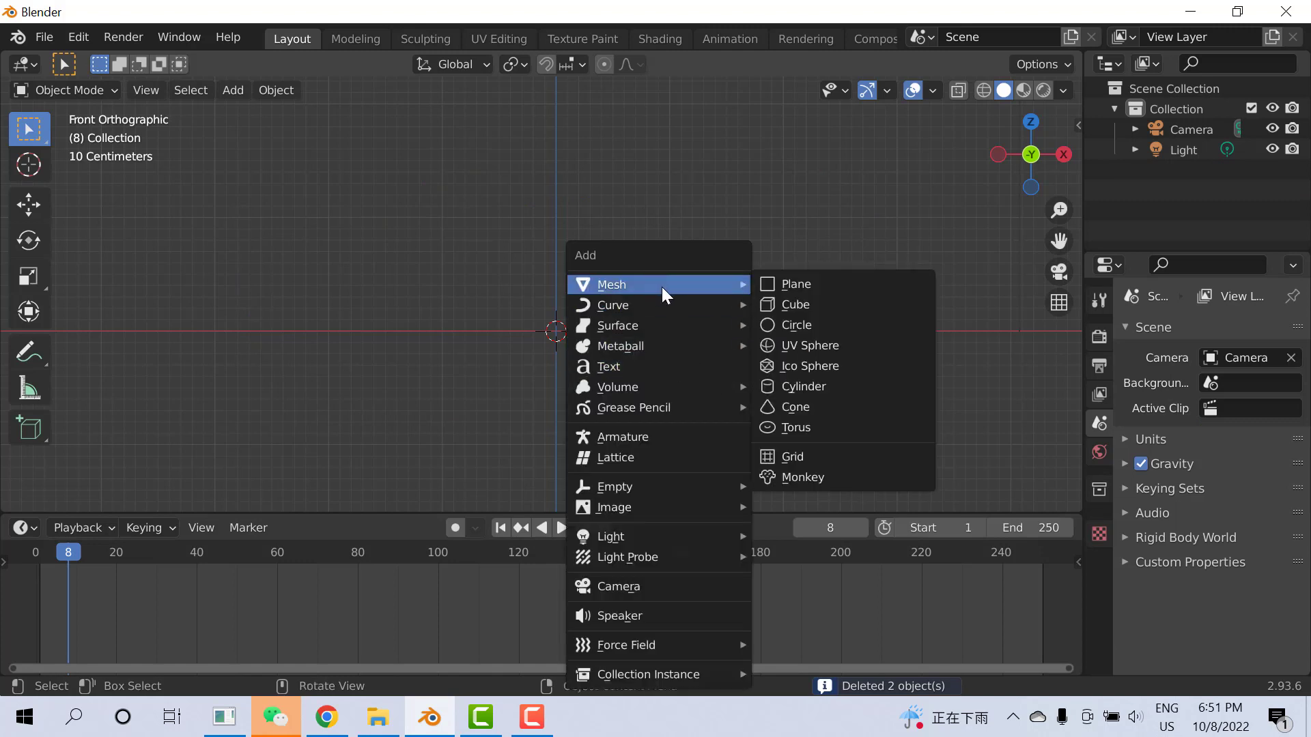
click(818, 393)
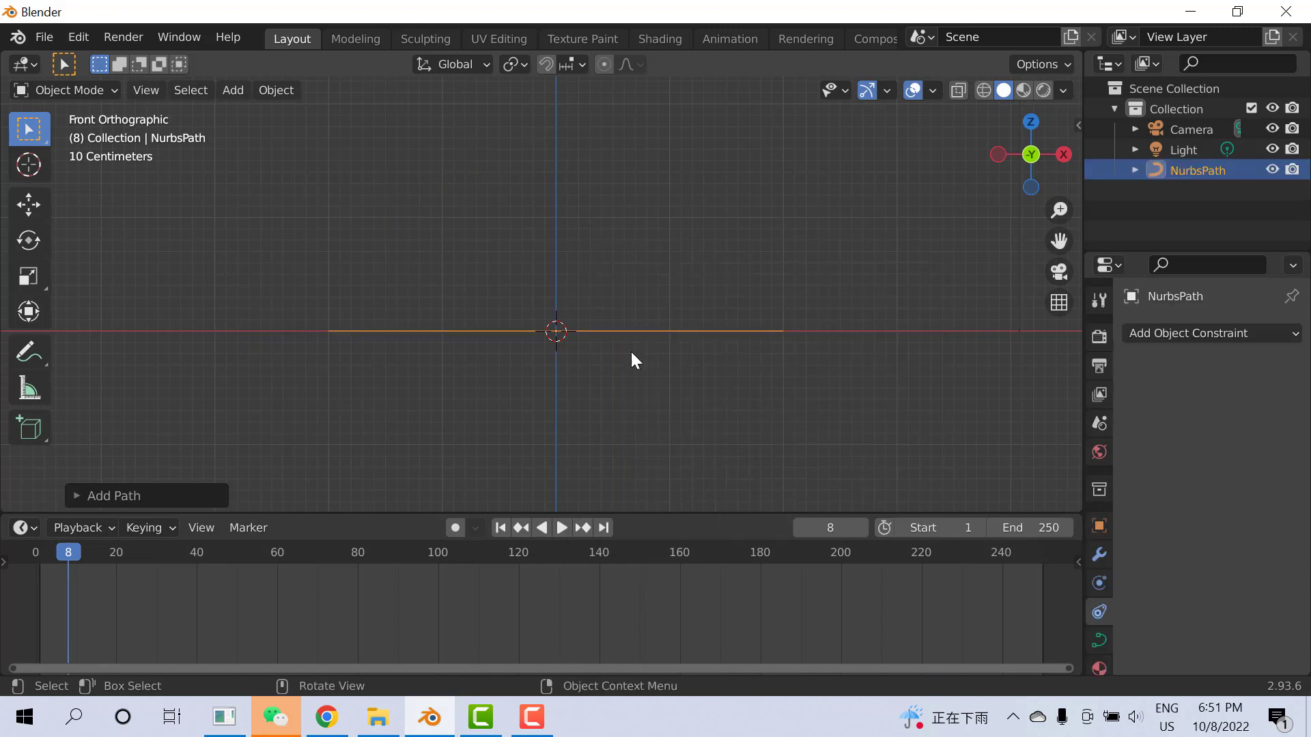
key(Tab)
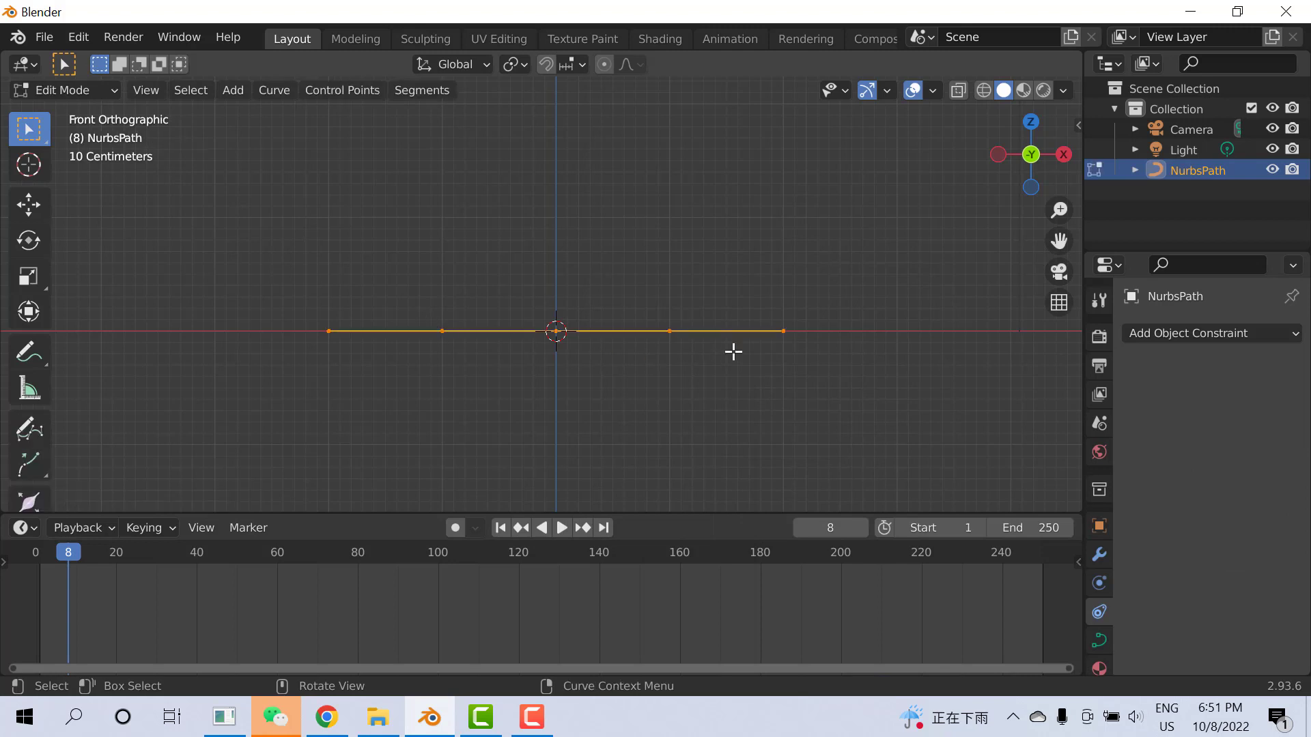
Raise both ends of the path by dragging its end control points upward
key(alt+a)
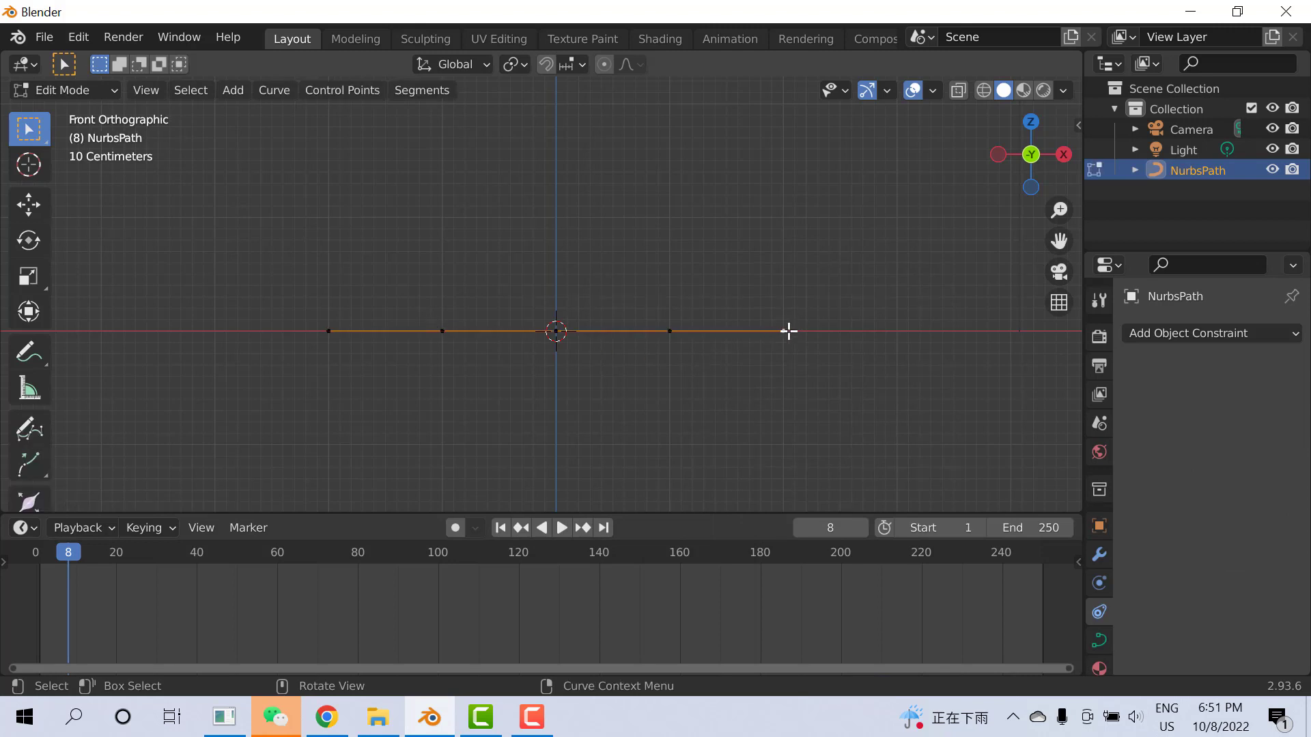
drag(788, 332, 706, 179)
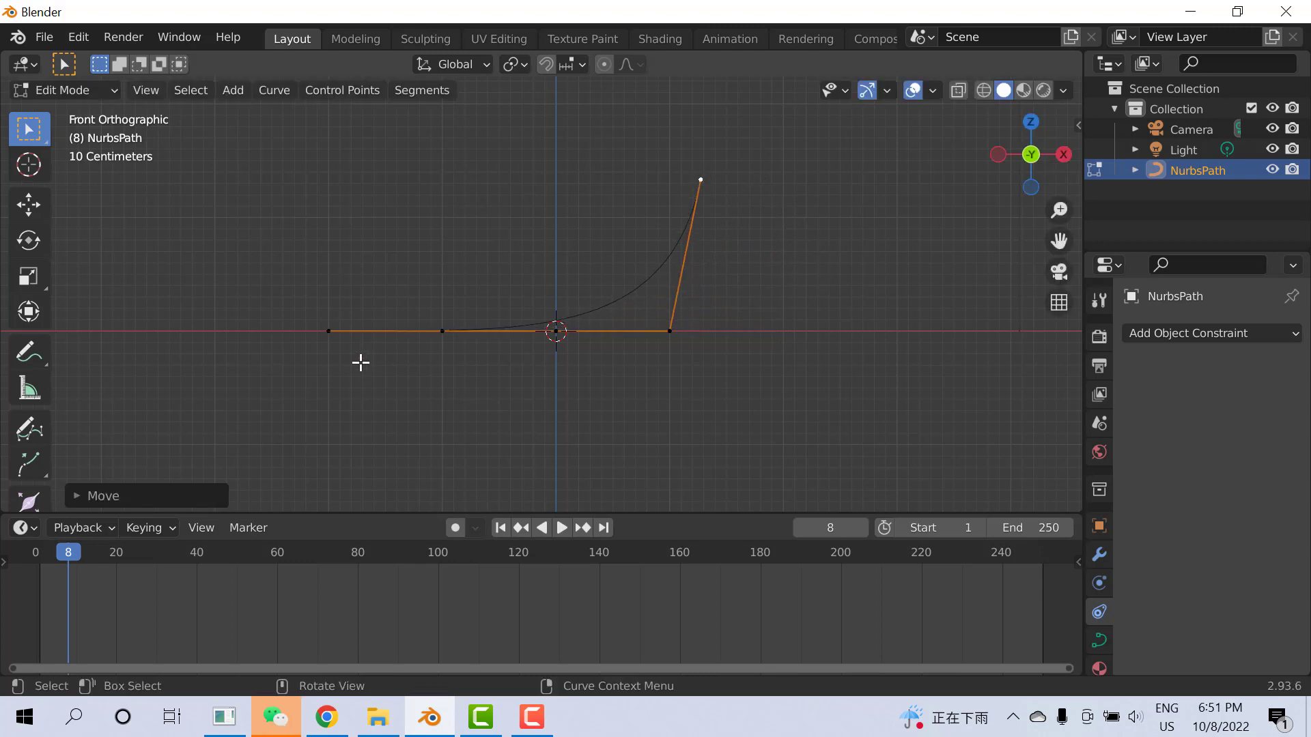
click(329, 326)
drag(330, 327, 159, 197)
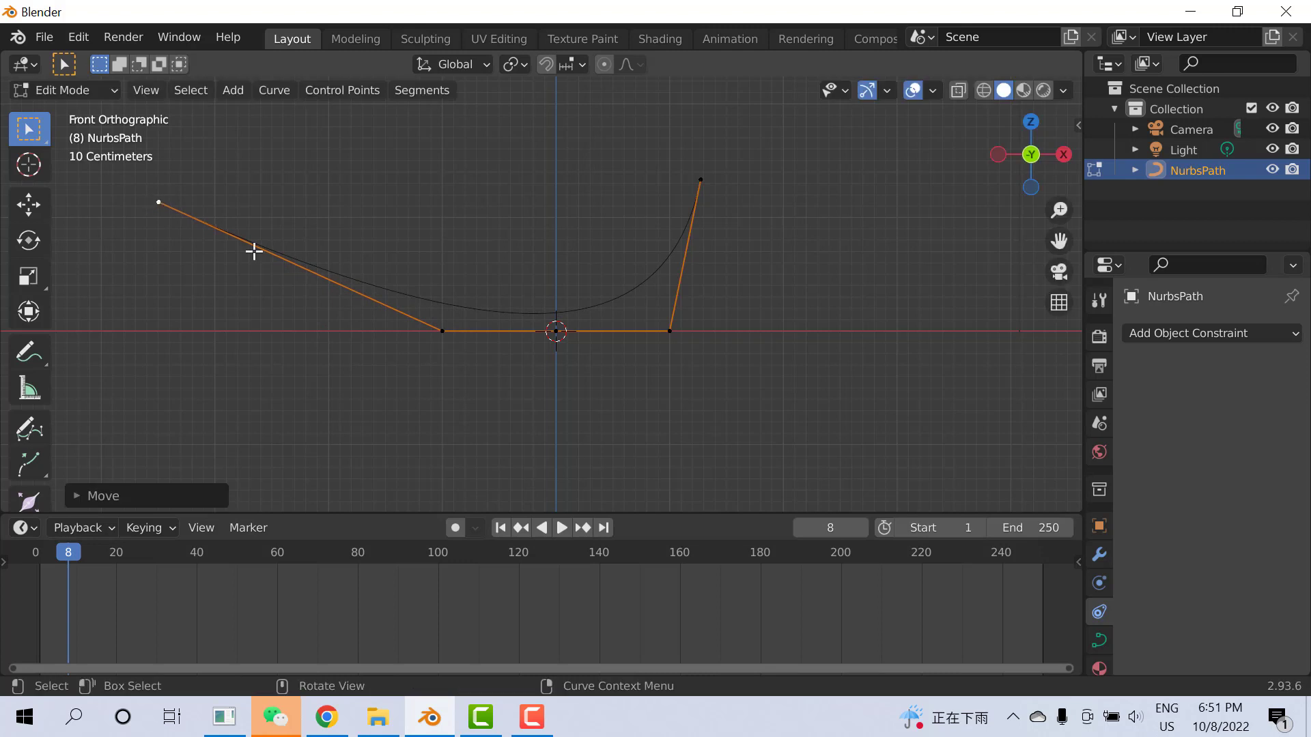
click(437, 331)
Pull the middle control points down into a U and move the top-right endpoint outward
drag(441, 332, 209, 418)
drag(557, 333, 449, 432)
click(668, 332)
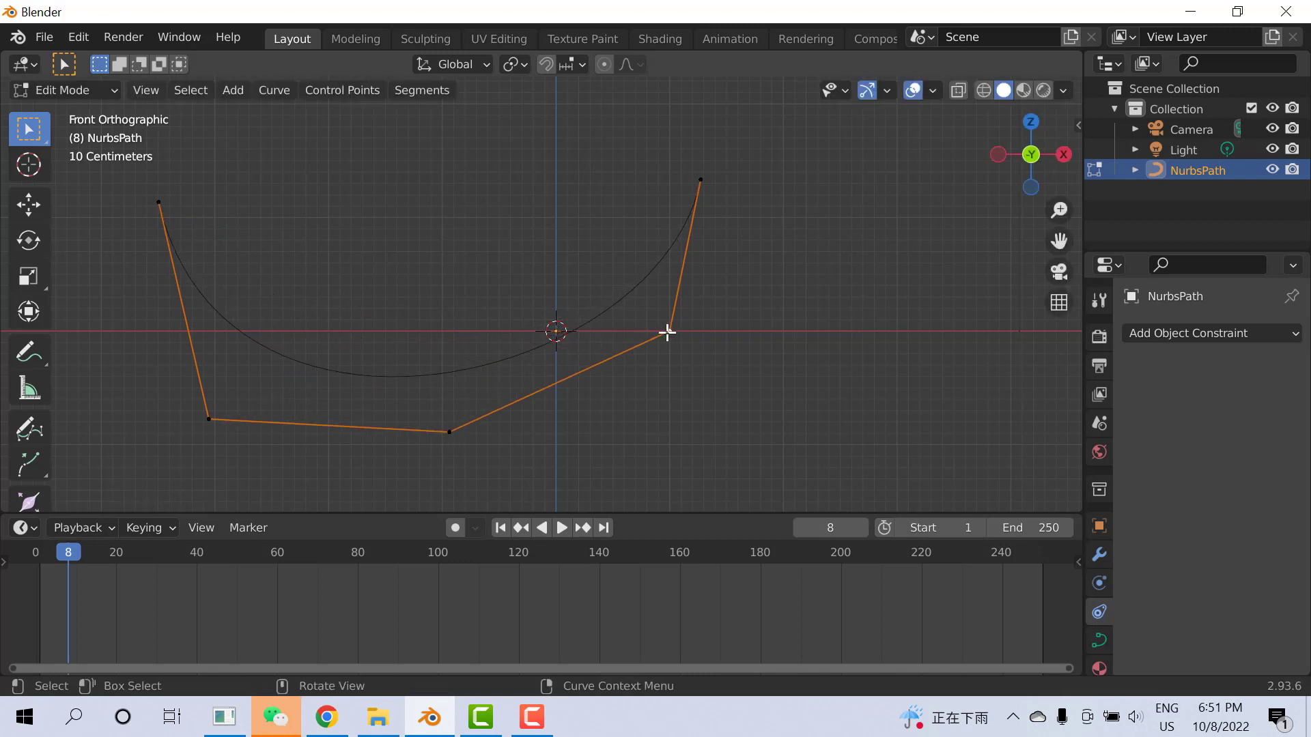
drag(687, 336, 682, 429)
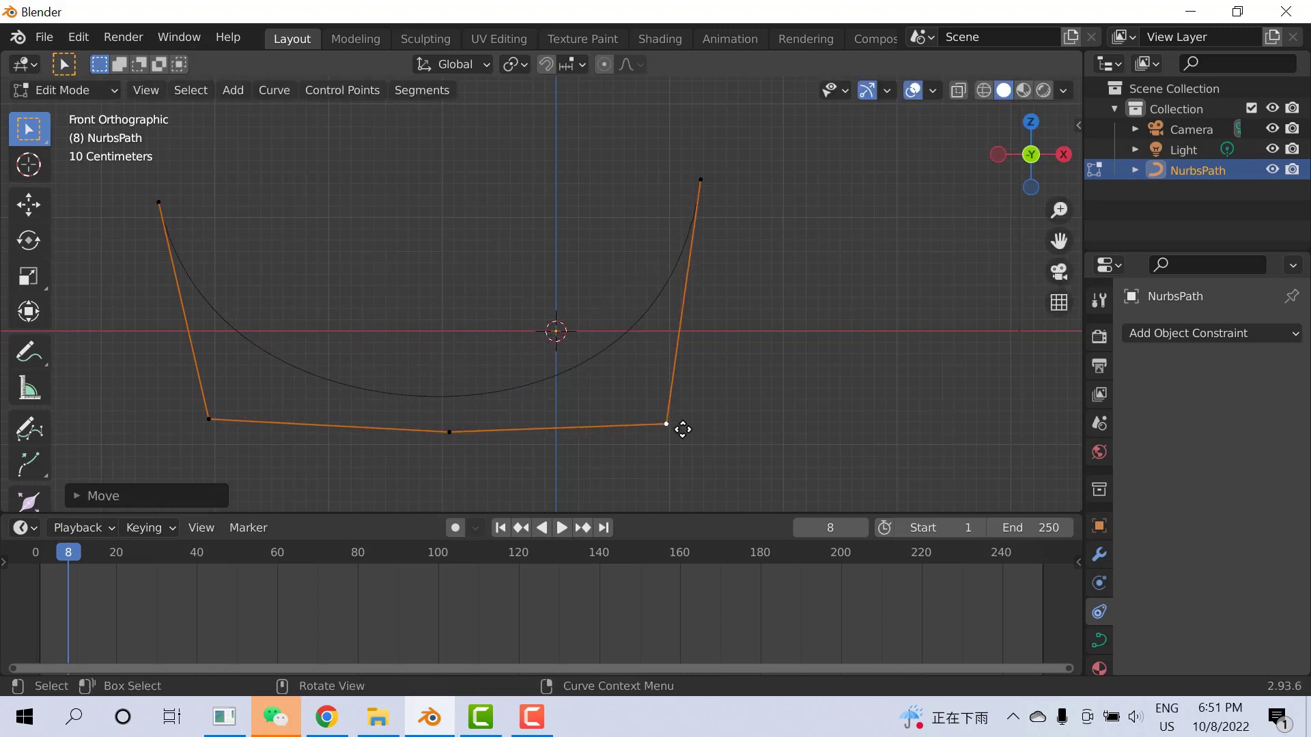
click(701, 180)
drag(701, 181, 848, 398)
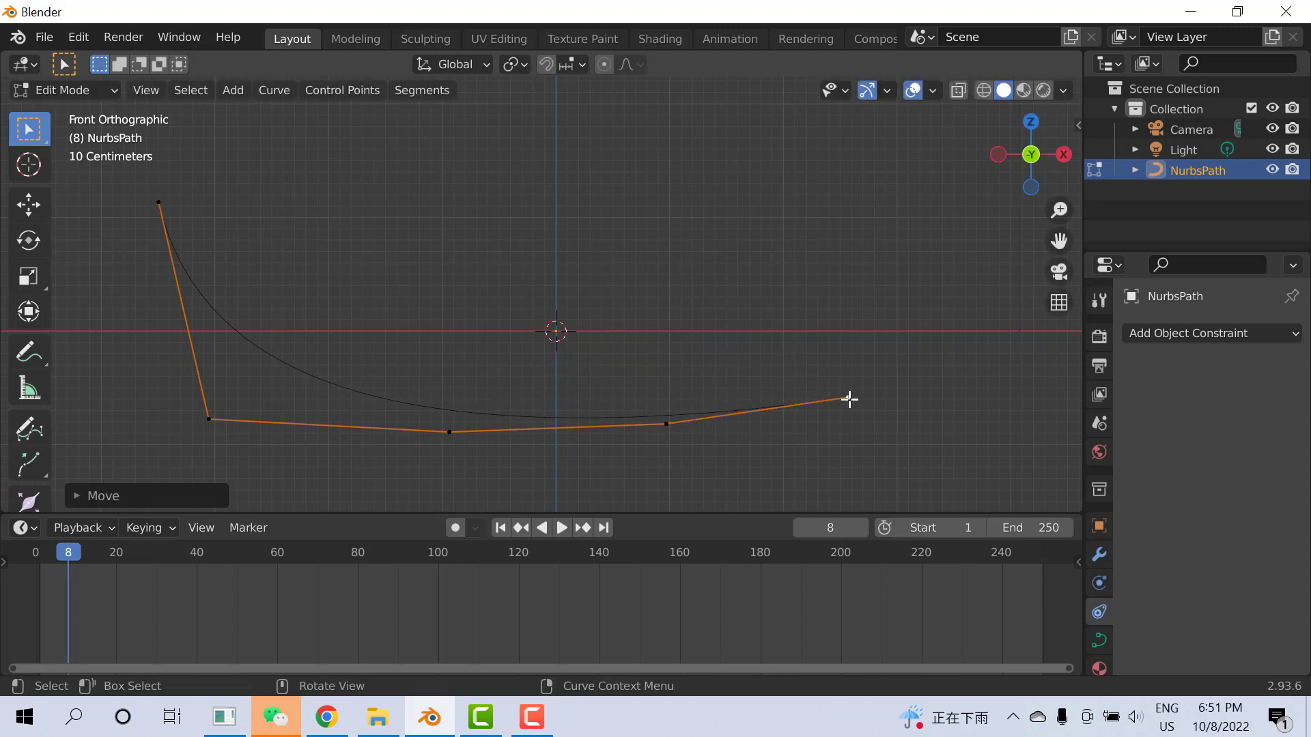
Extrude eight new points around an outer loop, curving over the top and back along the bottom
key(e)
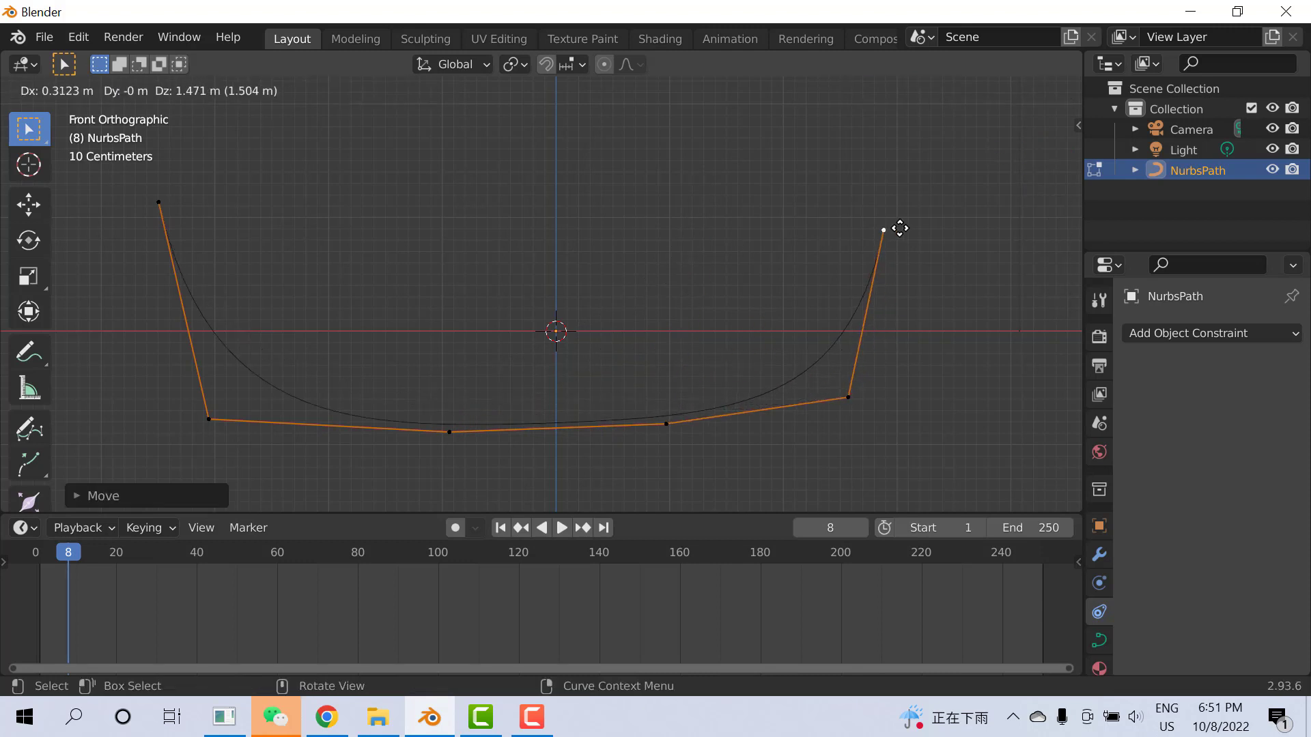
click(905, 225)
key(e)
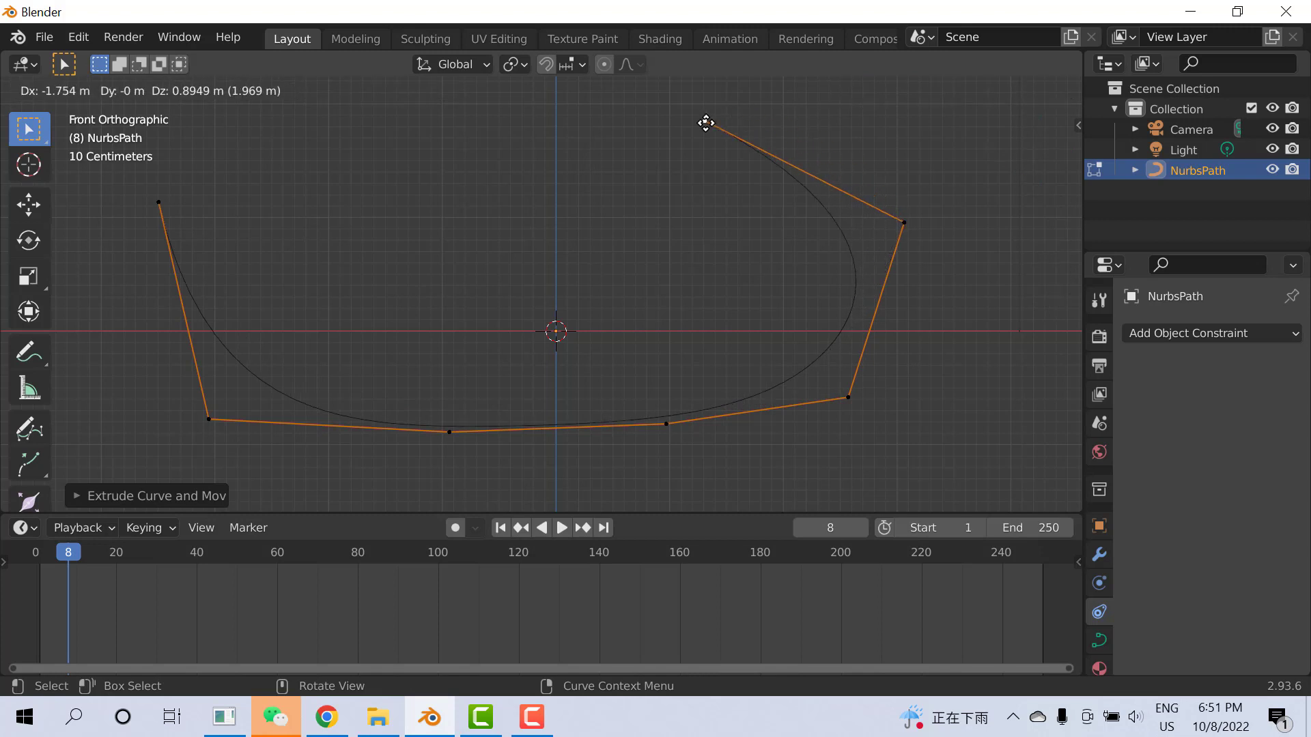
click(707, 122)
key(e)
click(417, 111)
key(e)
click(273, 182)
key(e)
click(366, 374)
key(e)
click(599, 387)
key(e)
click(782, 305)
key(e)
click(630, 174)
Extrude six more points into a tighter inner loop ending near the centre, then return to Object Mode
key(e)
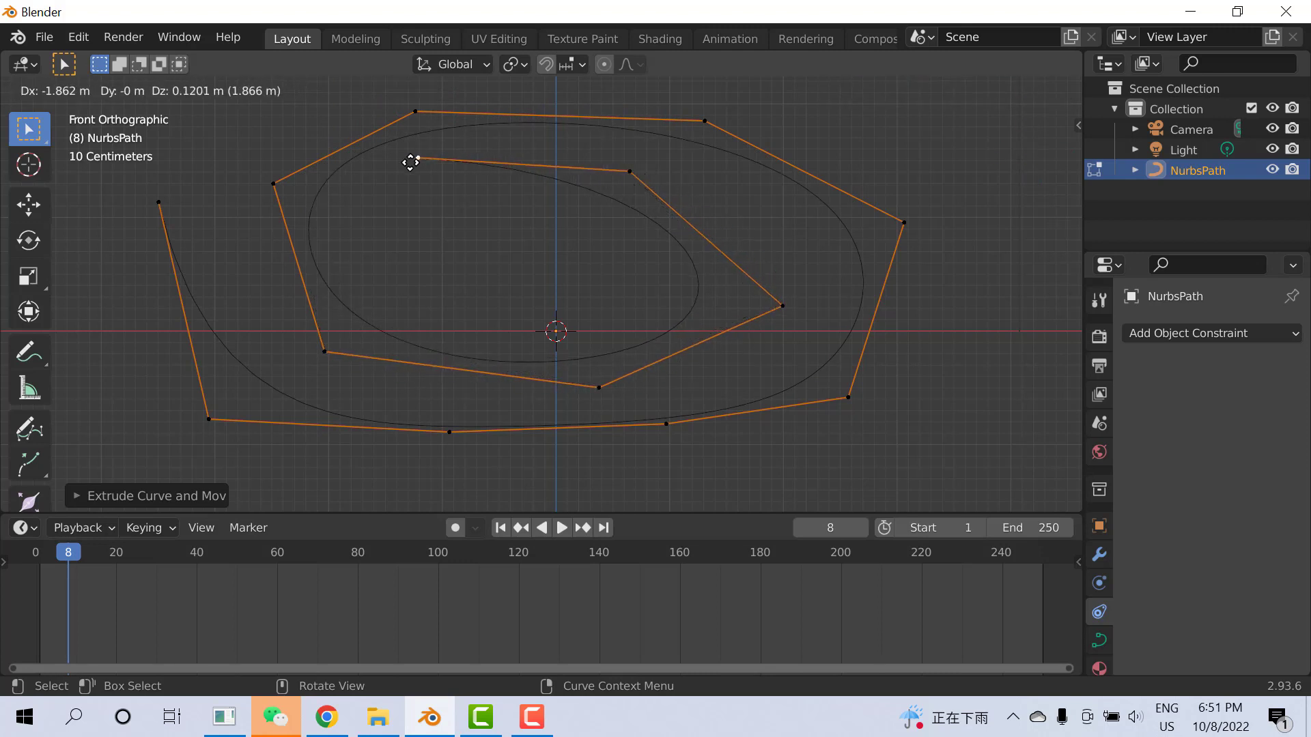
click(400, 160)
key(e)
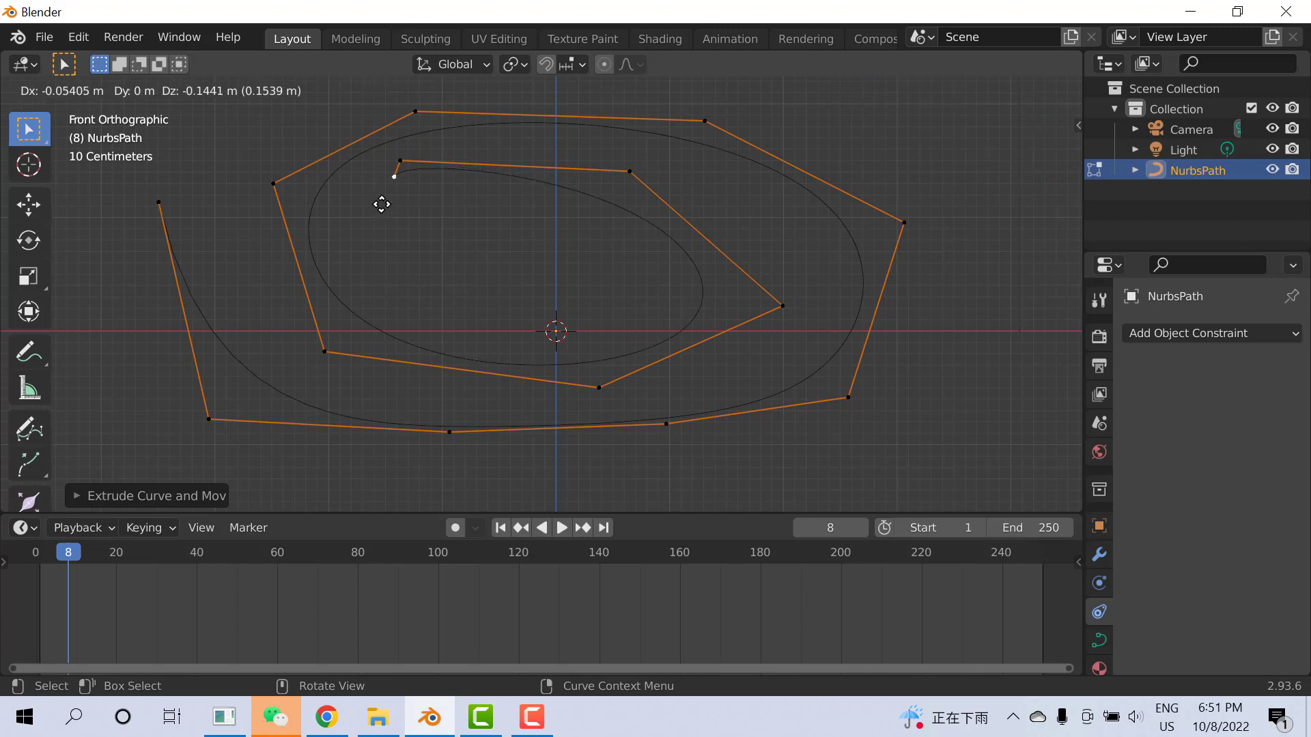
click(344, 258)
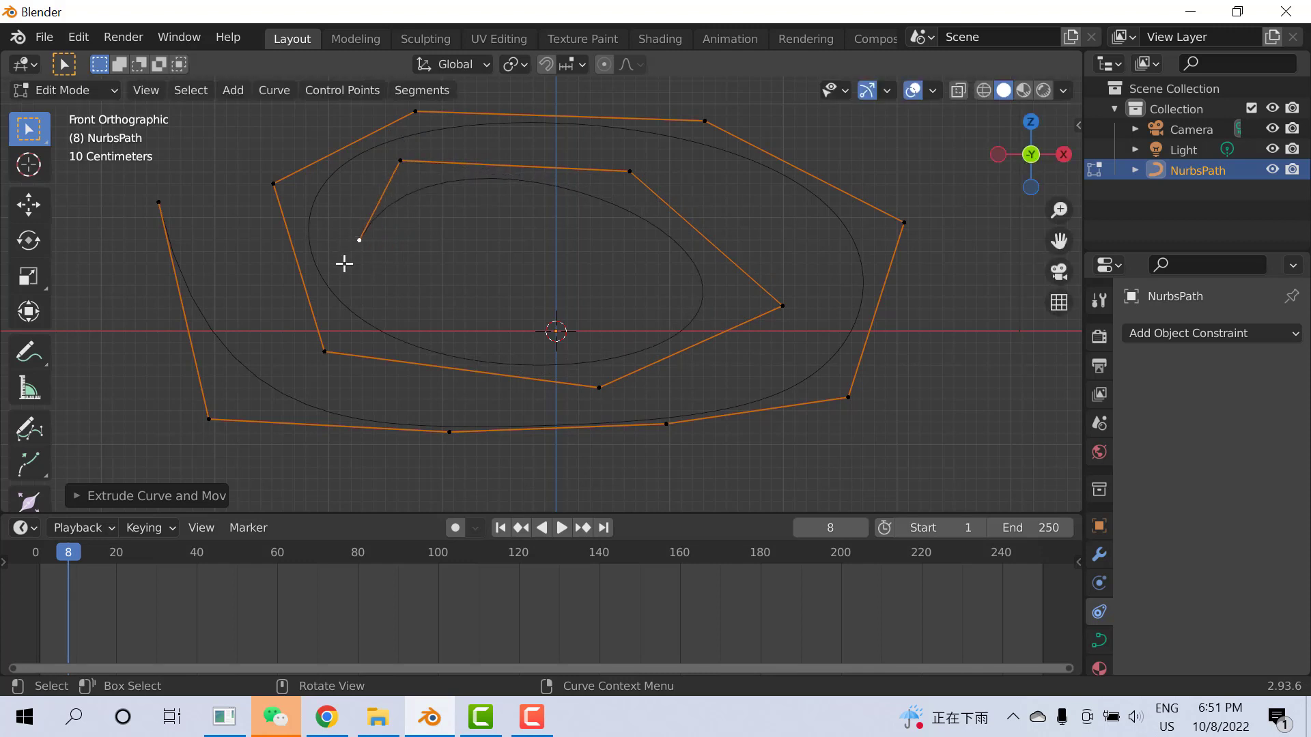
key(e)
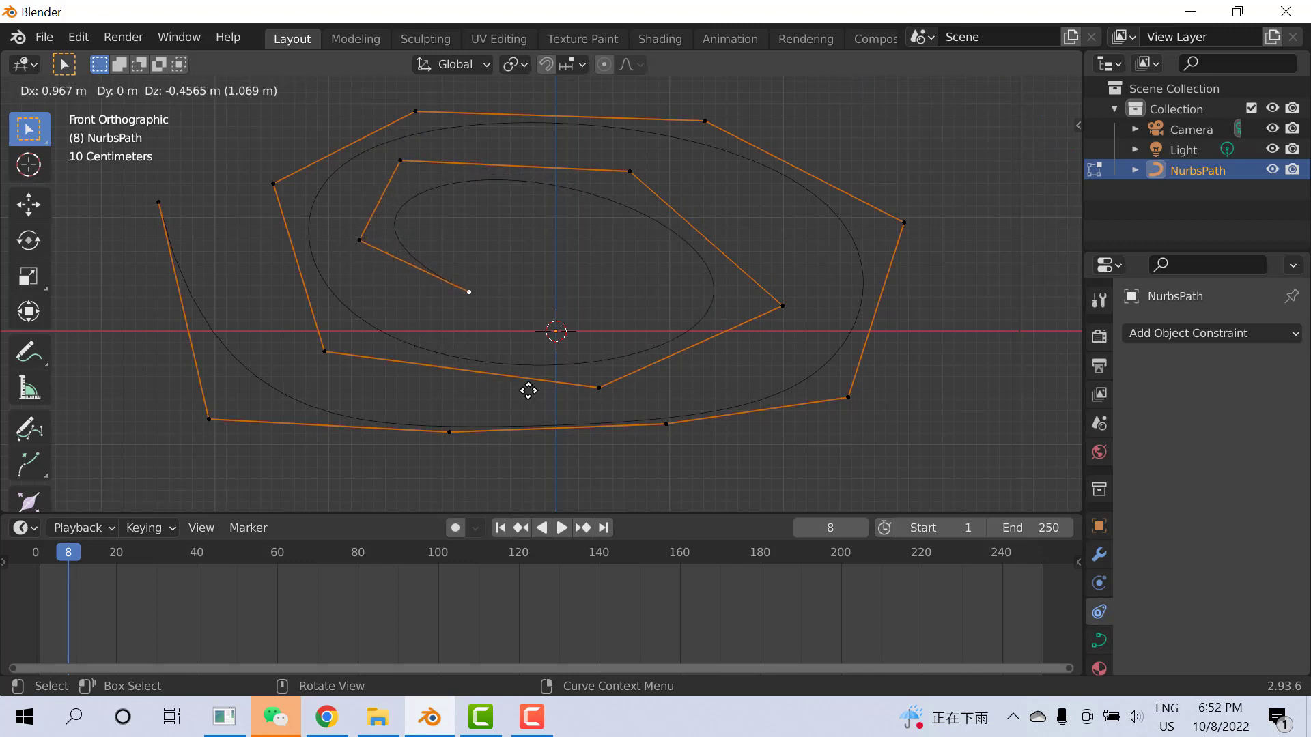
click(530, 392)
key(e)
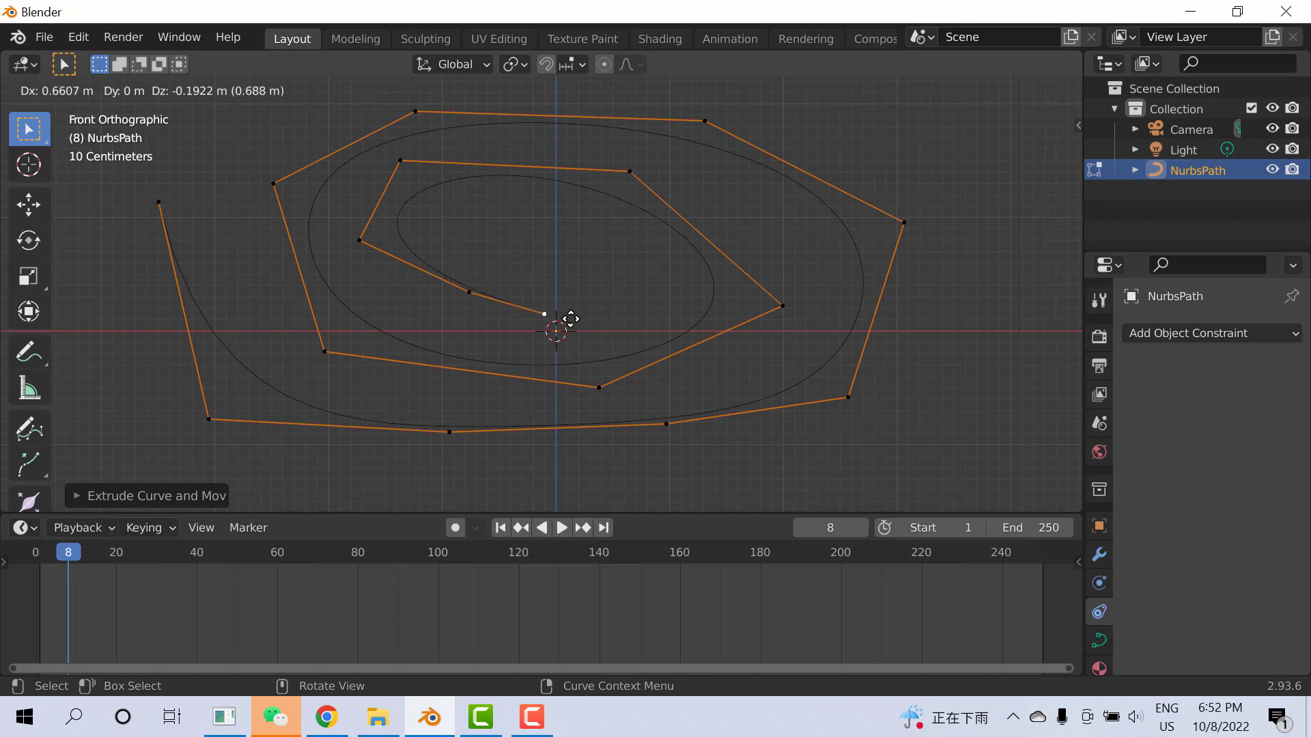
click(629, 291)
key(e)
click(593, 195)
key(e)
click(437, 216)
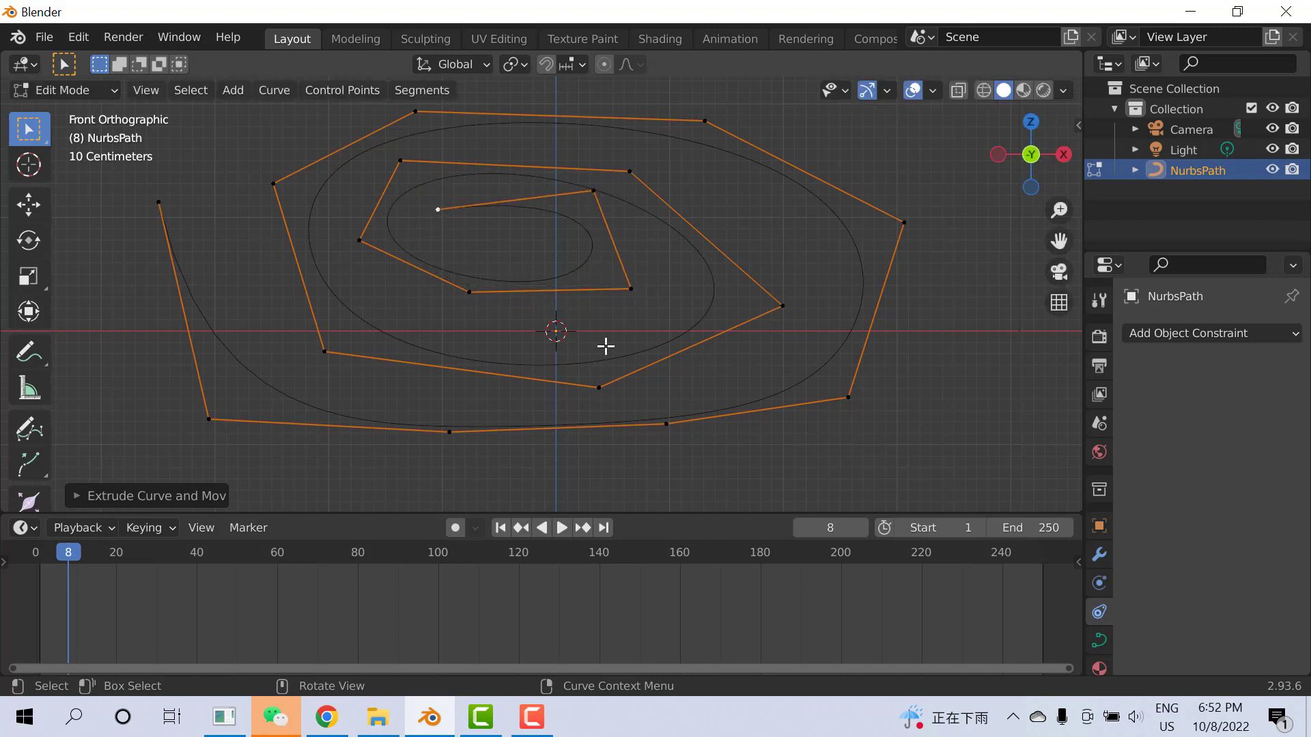
key(Tab)
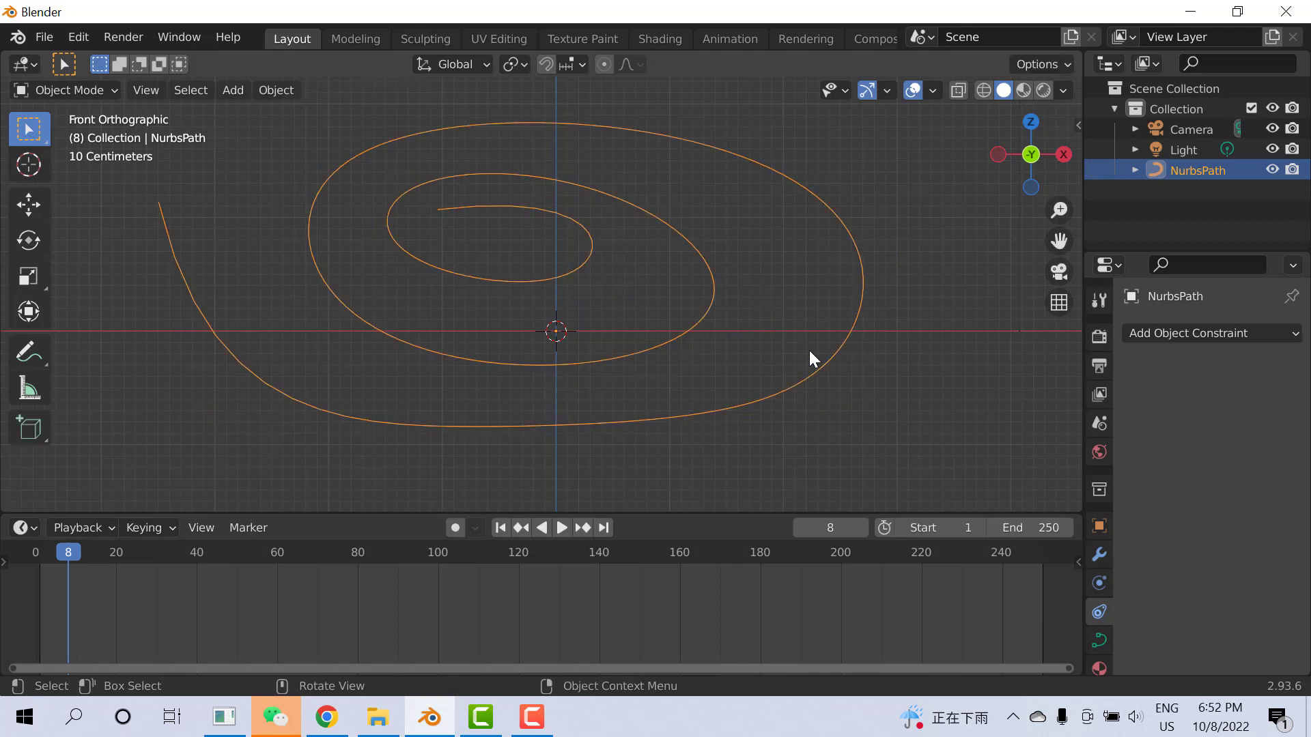
Add a UV sphere, scale it down, and clear its location back to the world origin
key(shift+a)
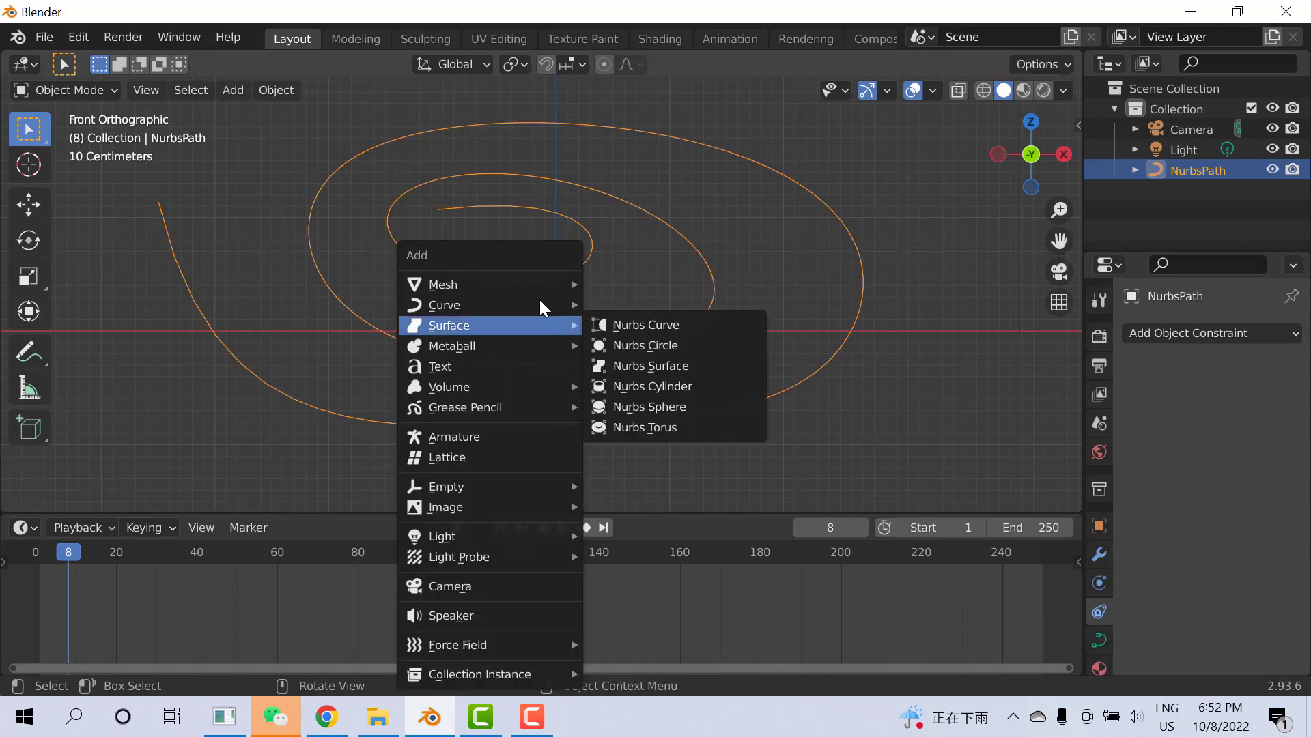
mouse_move(524, 287)
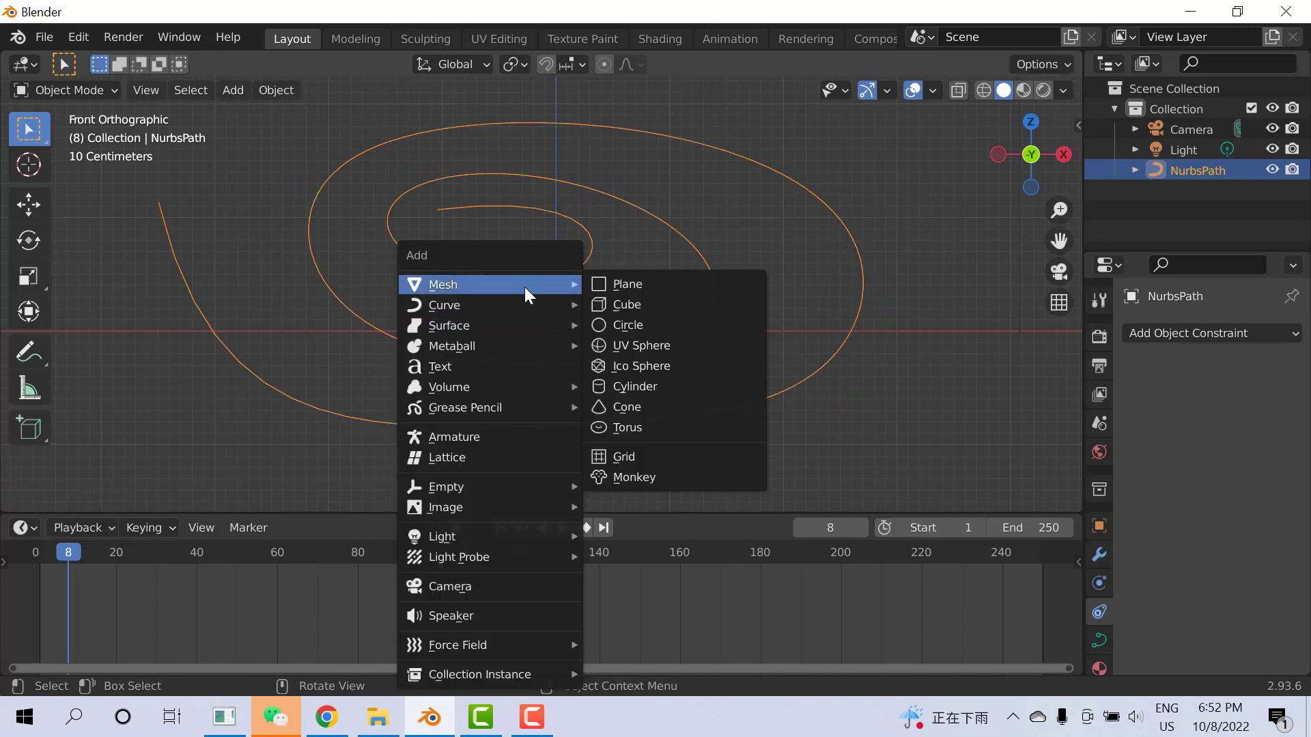
click(690, 347)
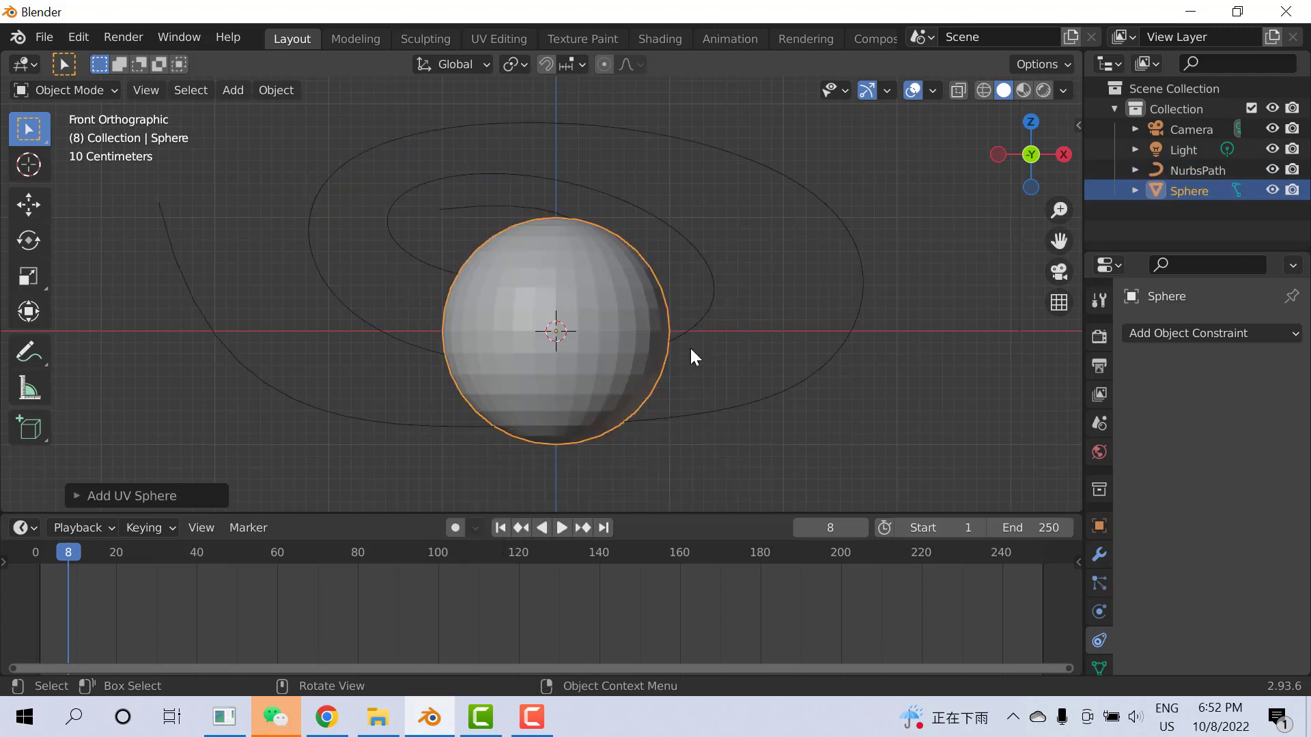
key(s)
click(591, 333)
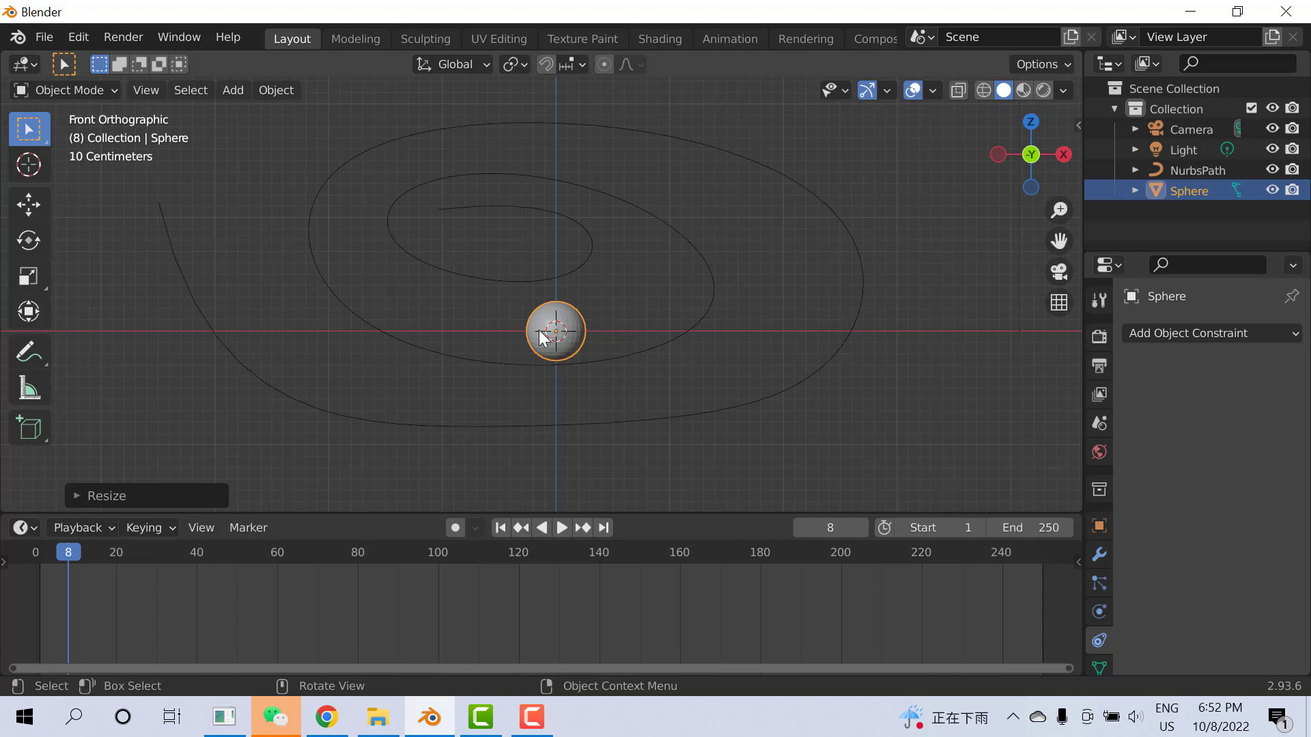
key(g)
click(736, 326)
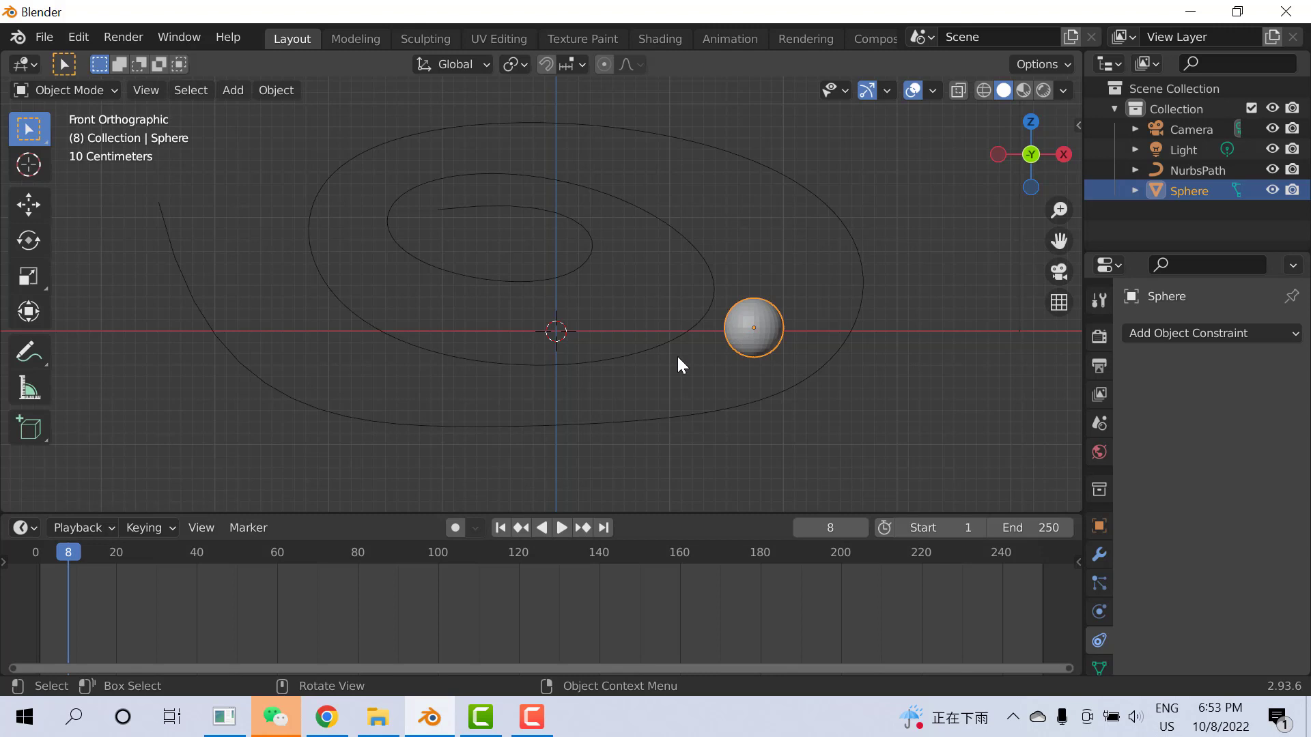
key(alt+g)
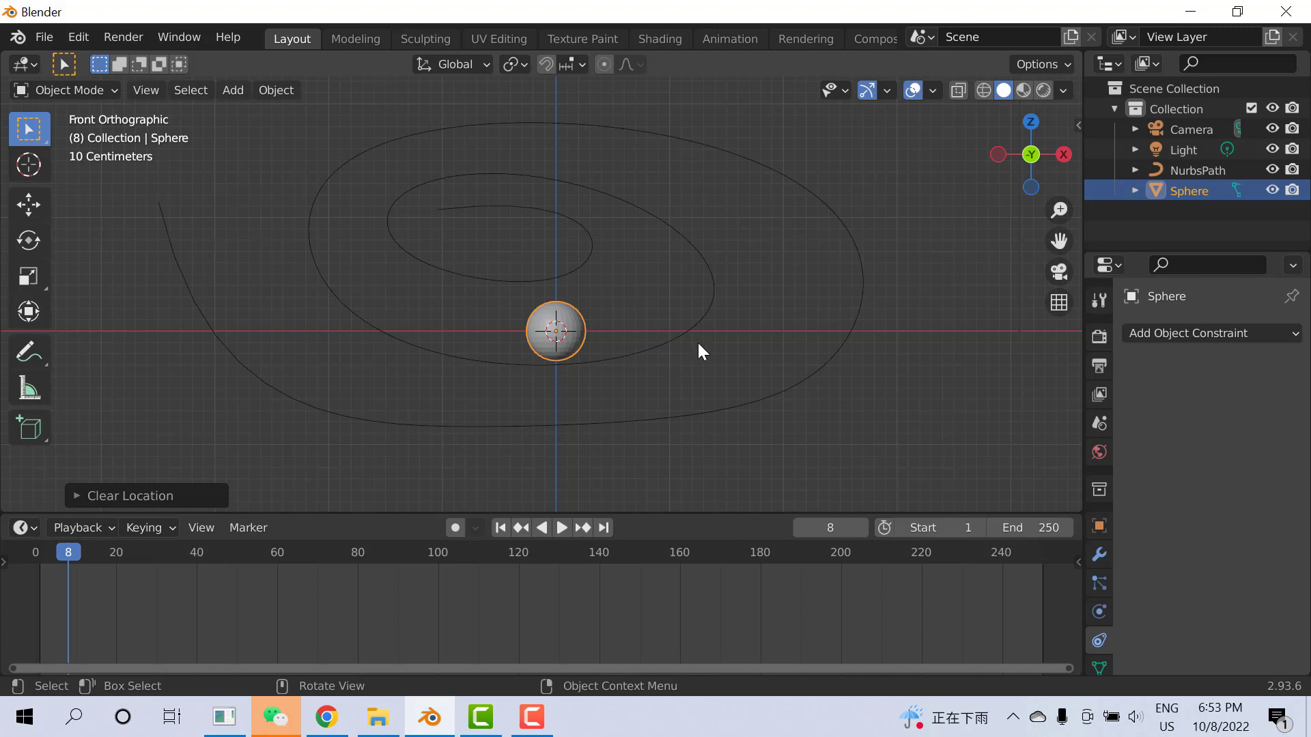
click(699, 344)
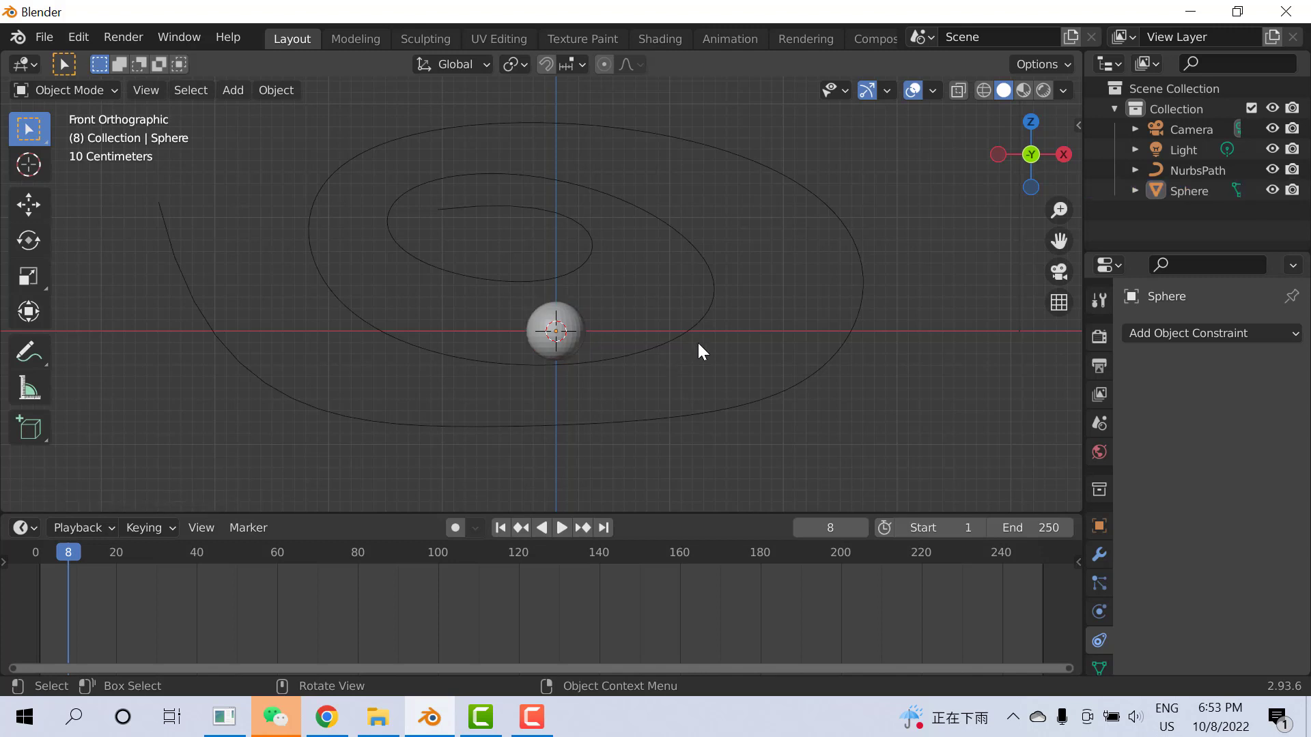
Select the NurbsPath, then the sphere, and show the sphere's Physics properties
click(508, 162)
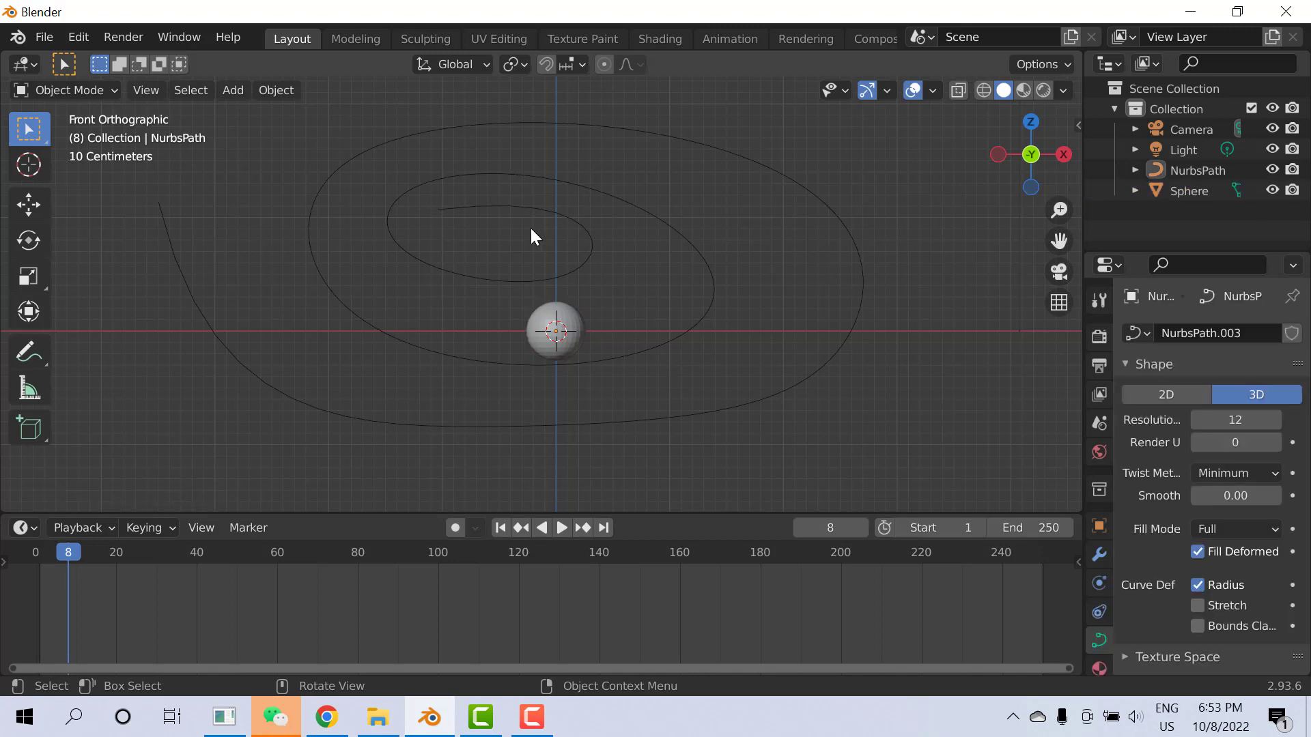
click(568, 327)
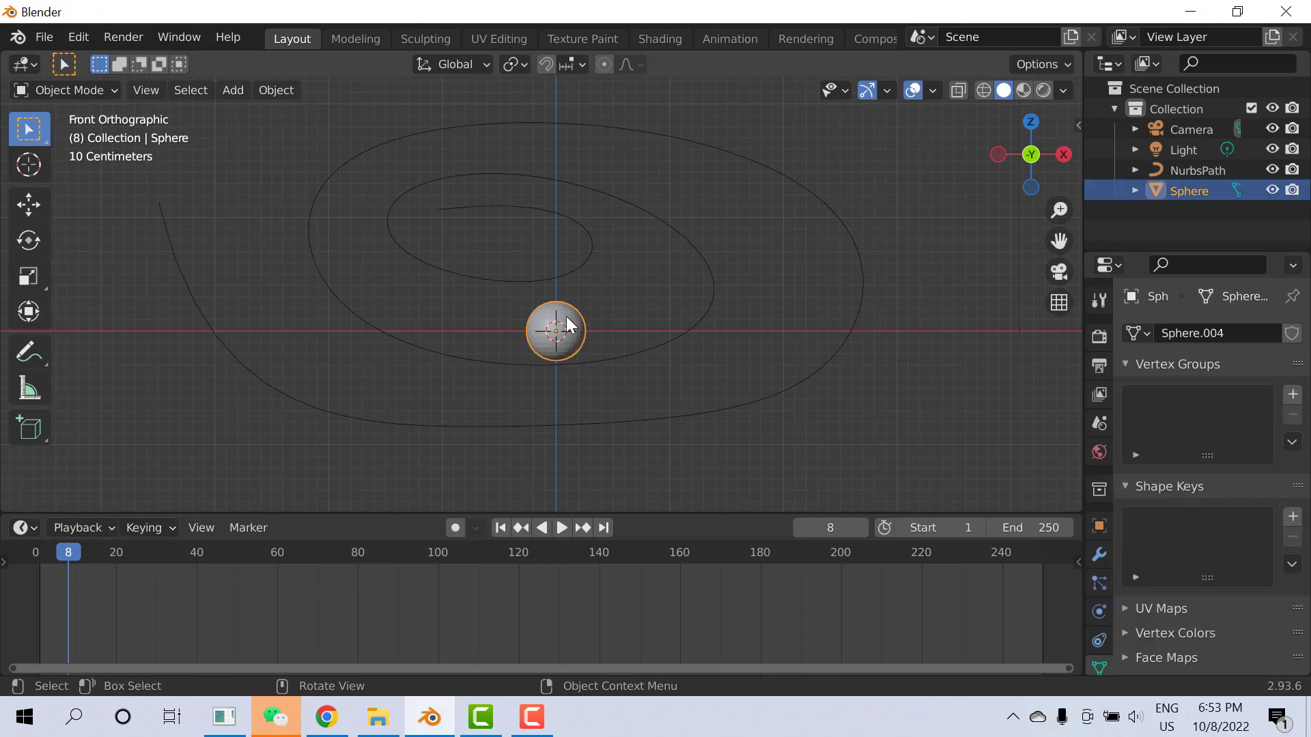
click(1101, 615)
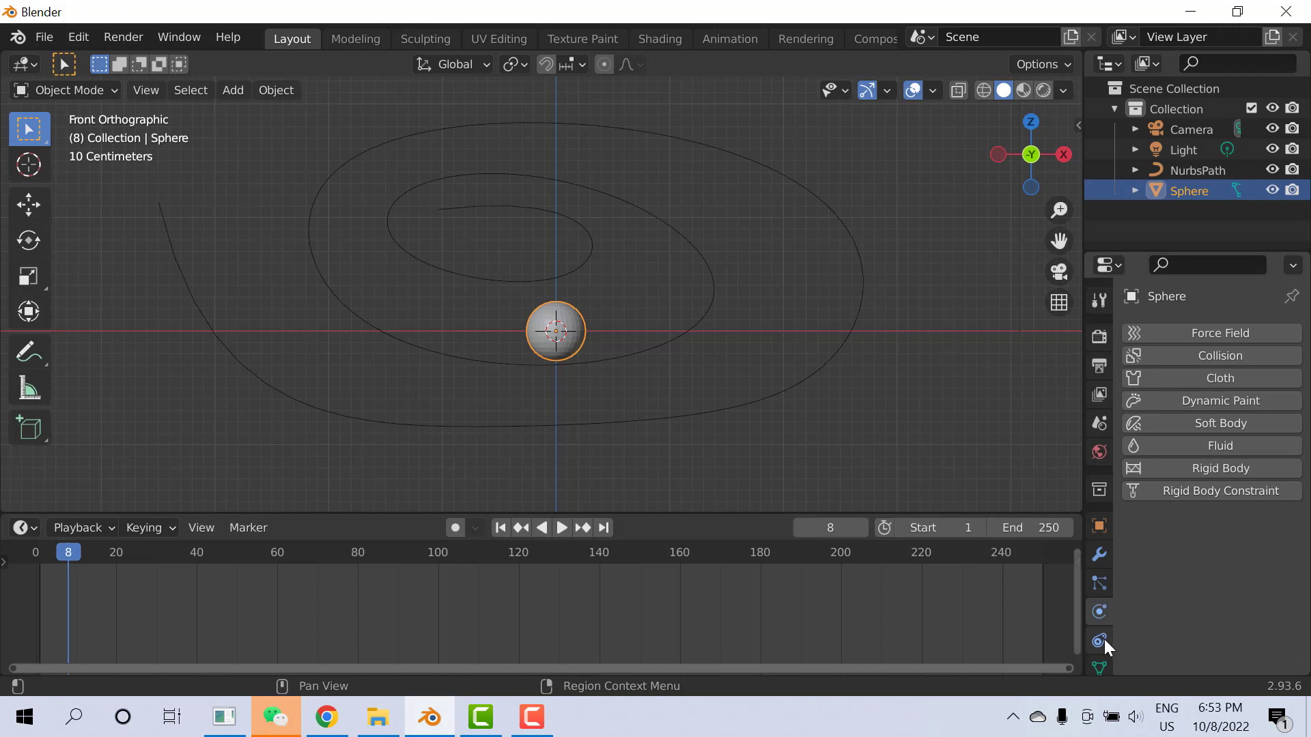
Add a Follow Path constraint to the sphere with NurbsPath picked as its target
click(1100, 638)
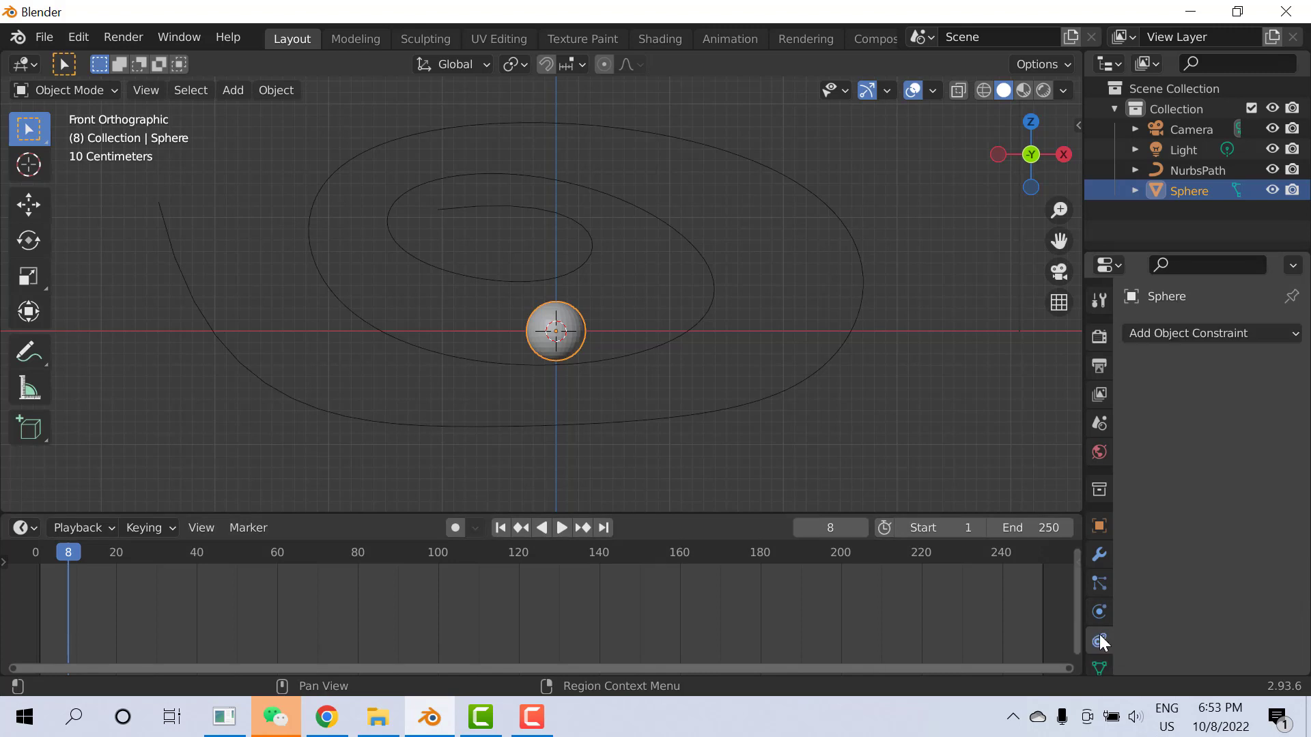
click(1255, 333)
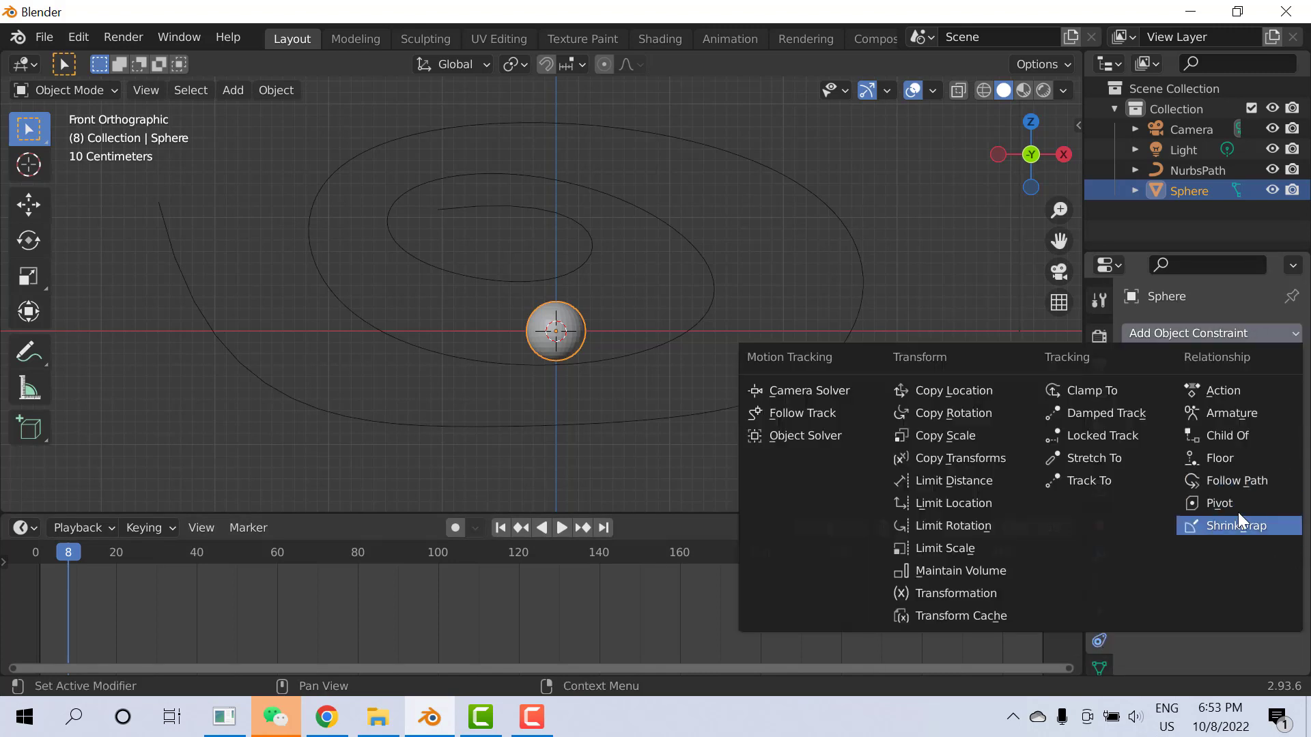
click(1241, 481)
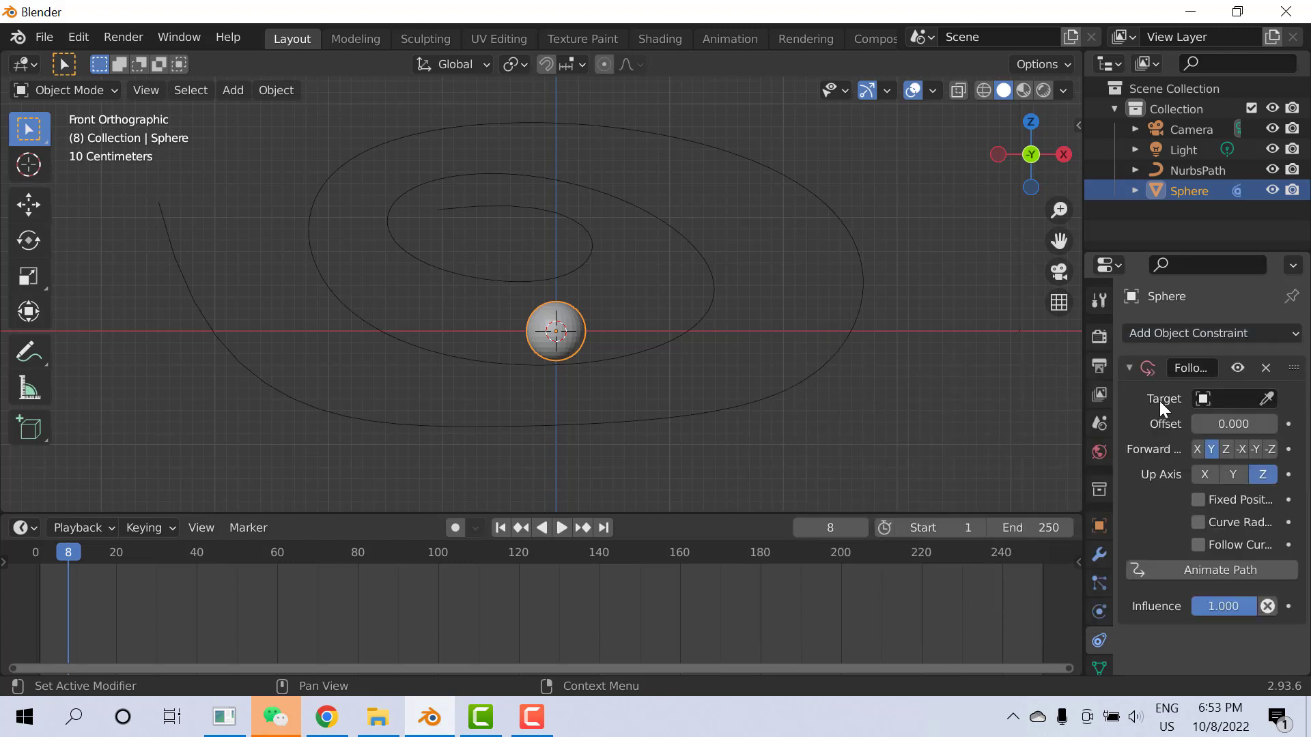
click(1267, 399)
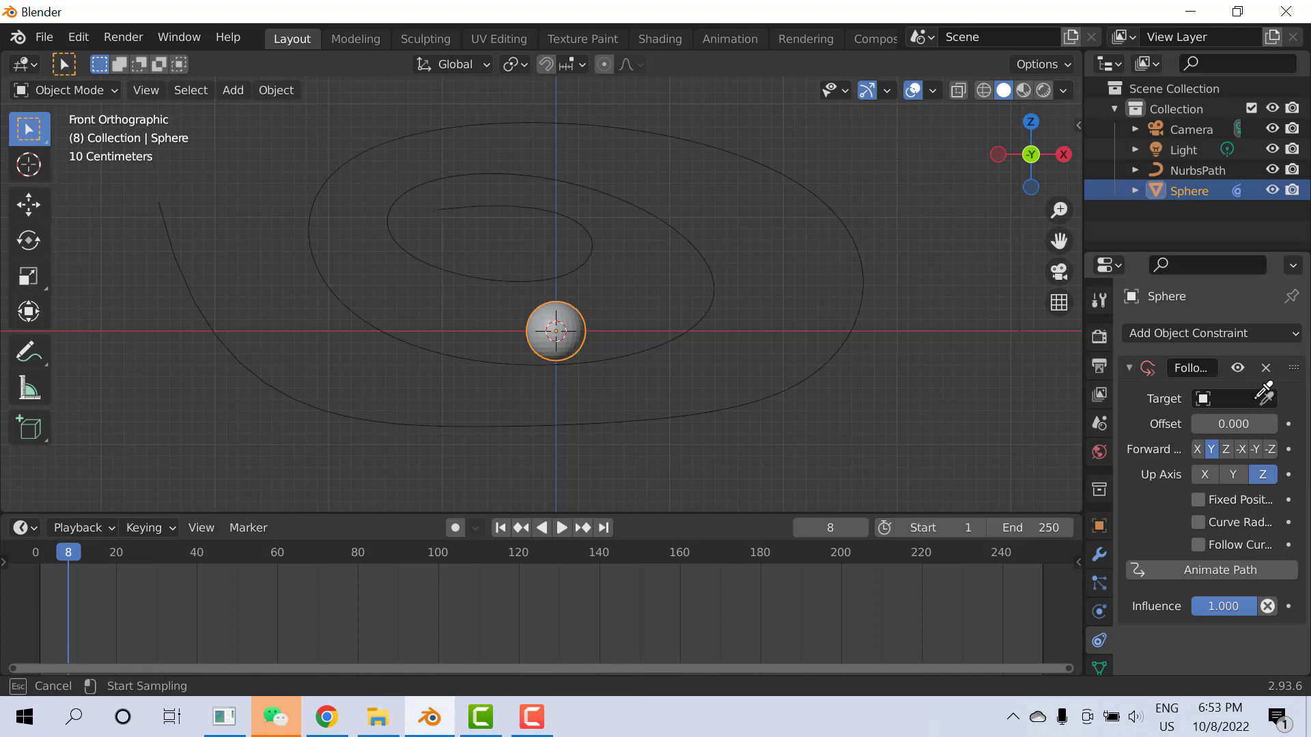
click(355, 152)
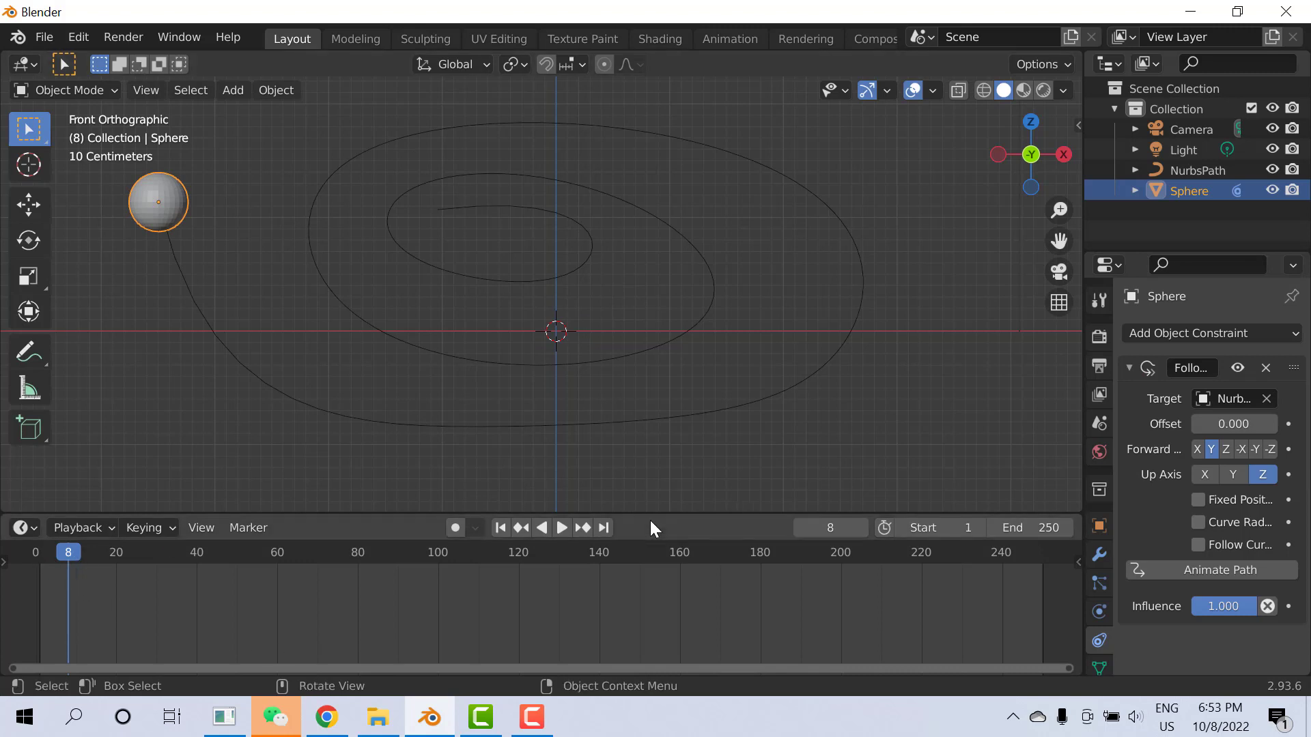
click(1198, 570)
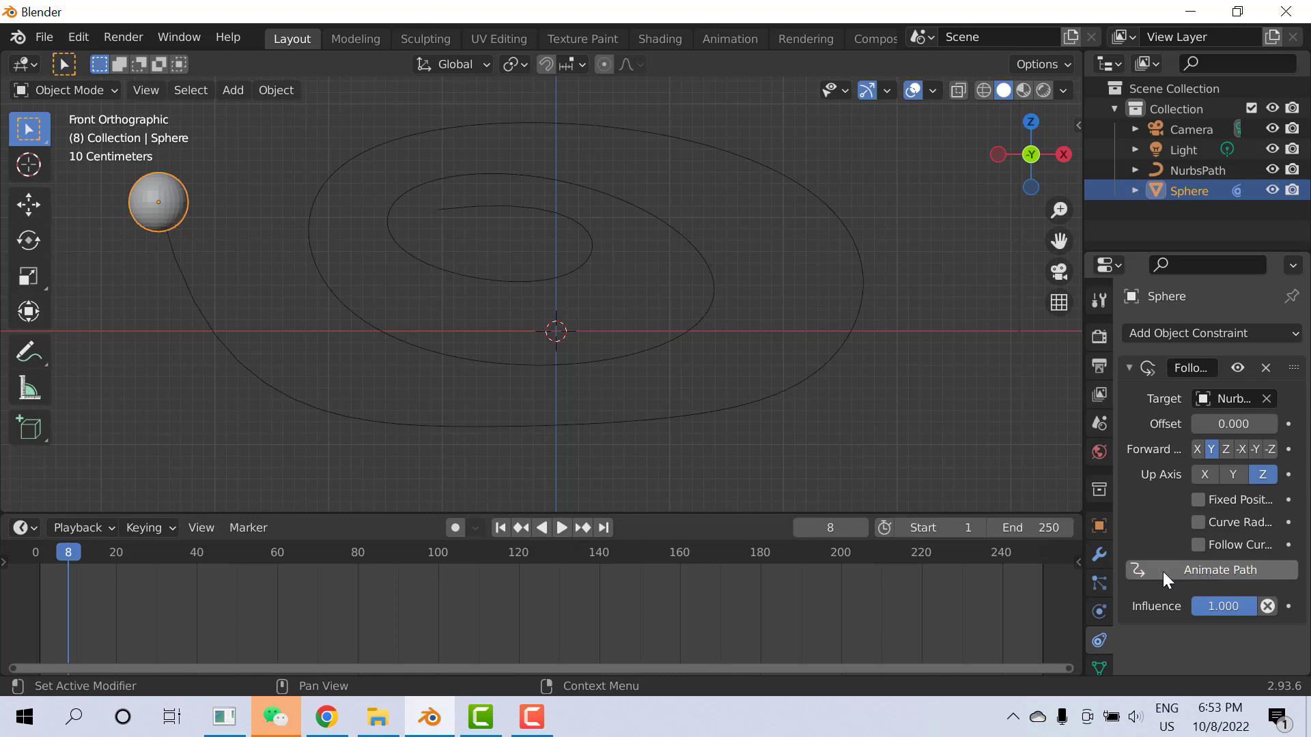
click(560, 527)
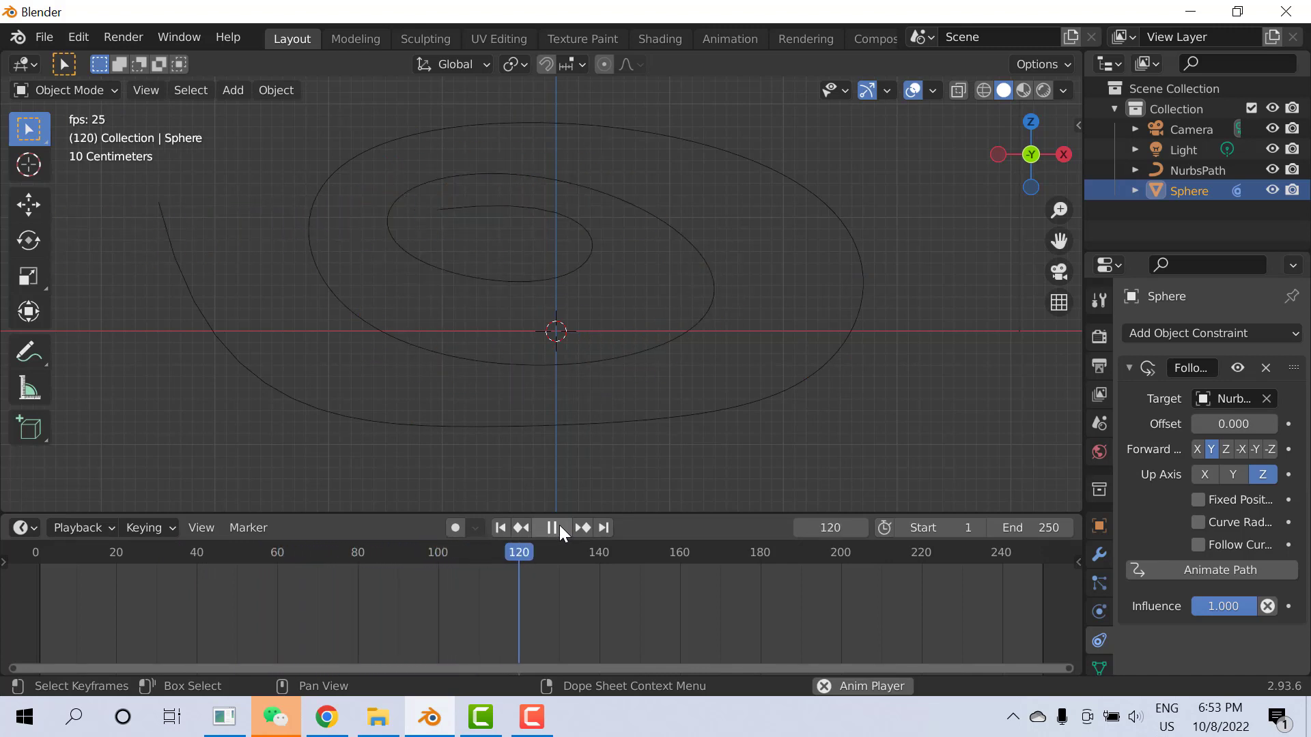
click(557, 524)
drag(571, 550, 45, 547)
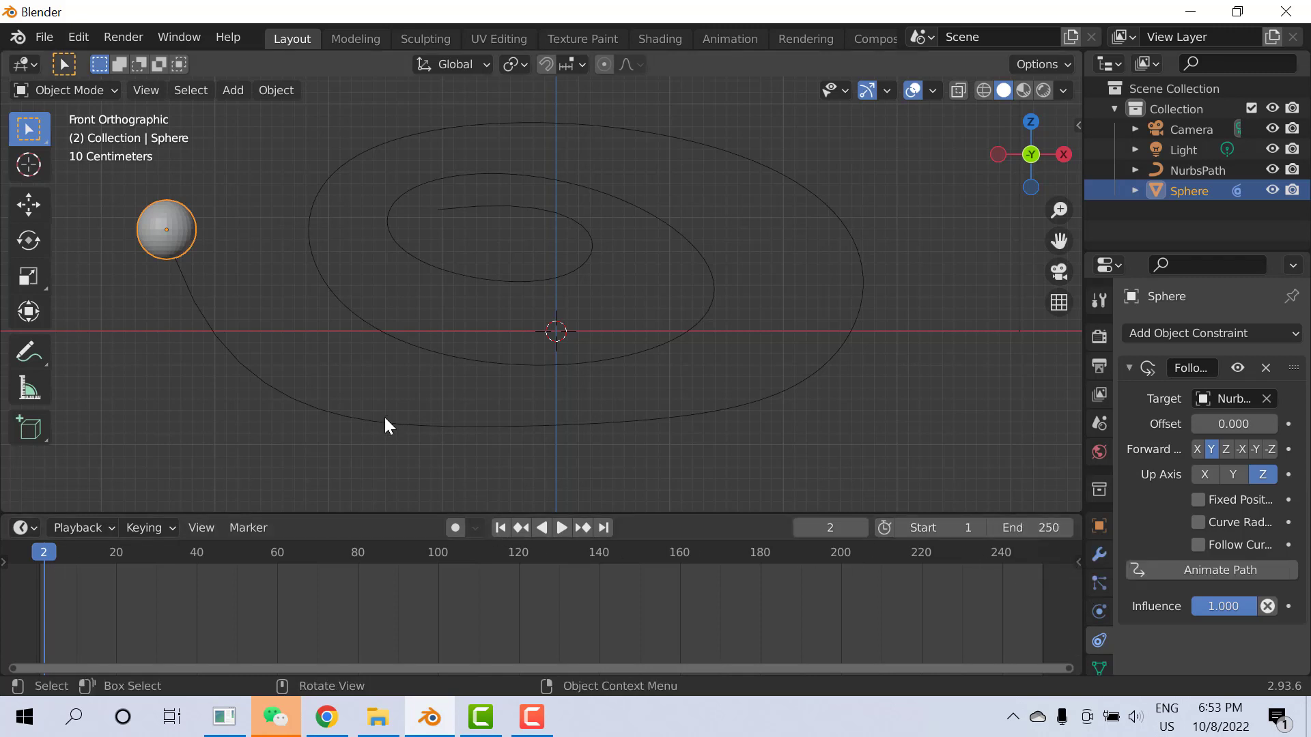
click(478, 173)
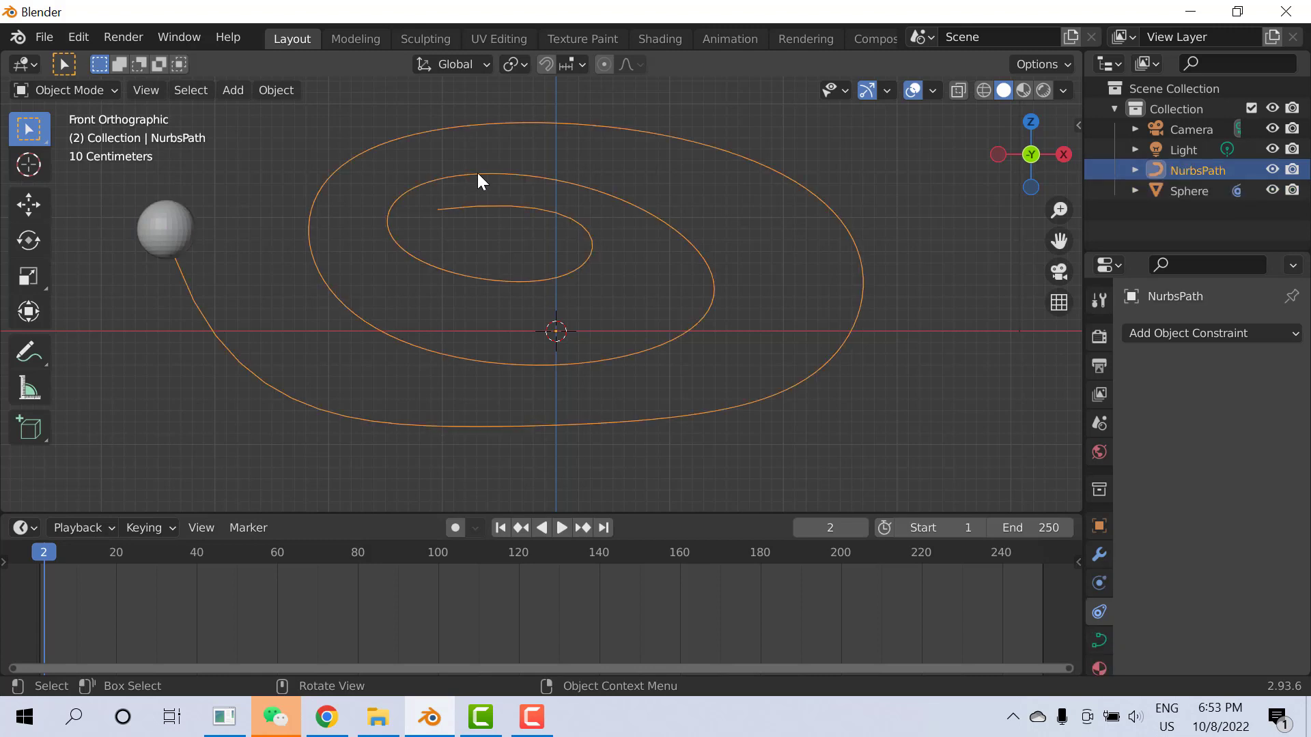
Set the NurbsPath's Path Animation frames to 250 in its Curve data properties
click(1101, 642)
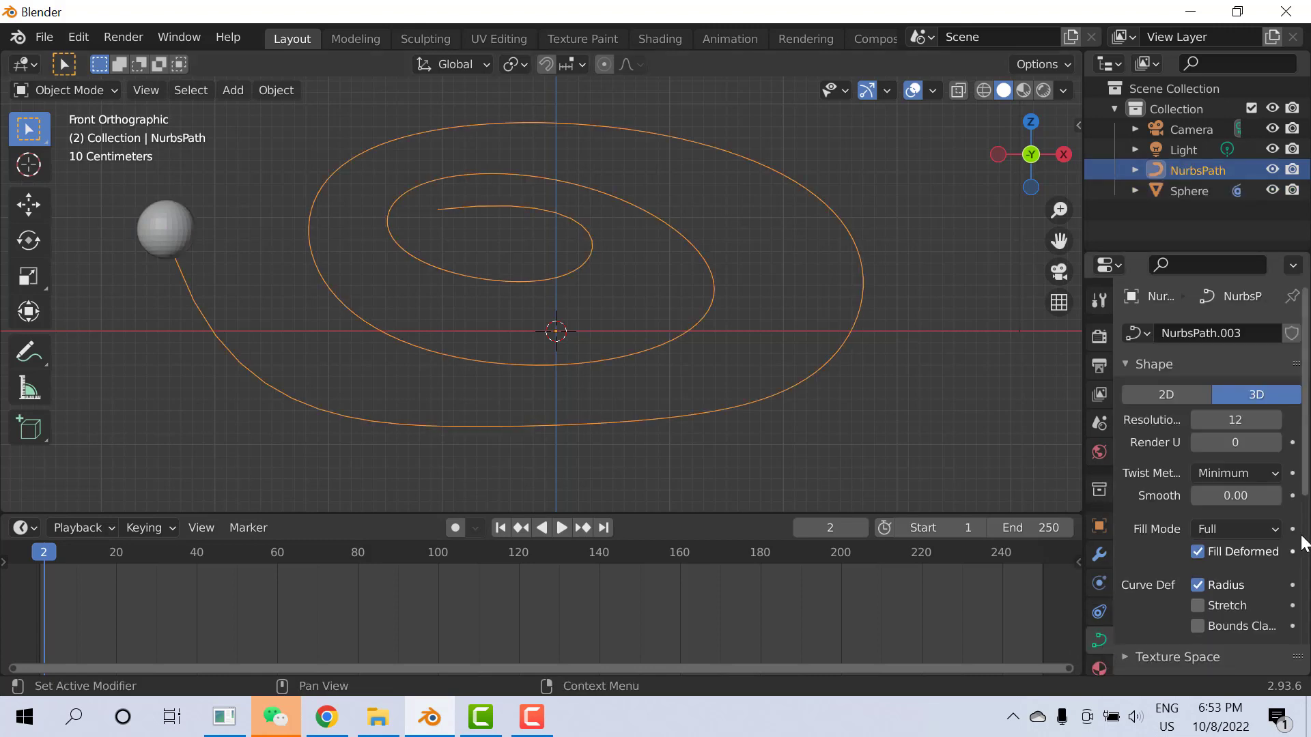
drag(1306, 396, 1294, 543)
click(1238, 466)
text(250)
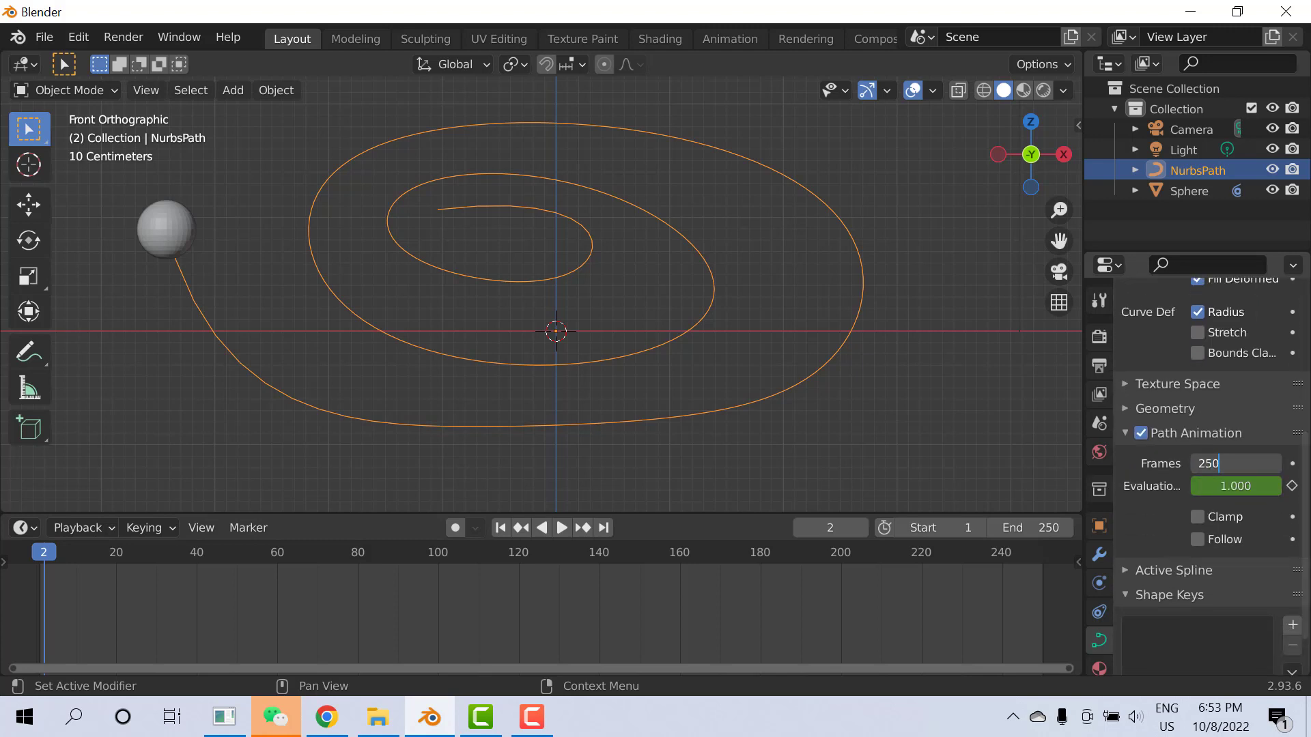
key(Return)
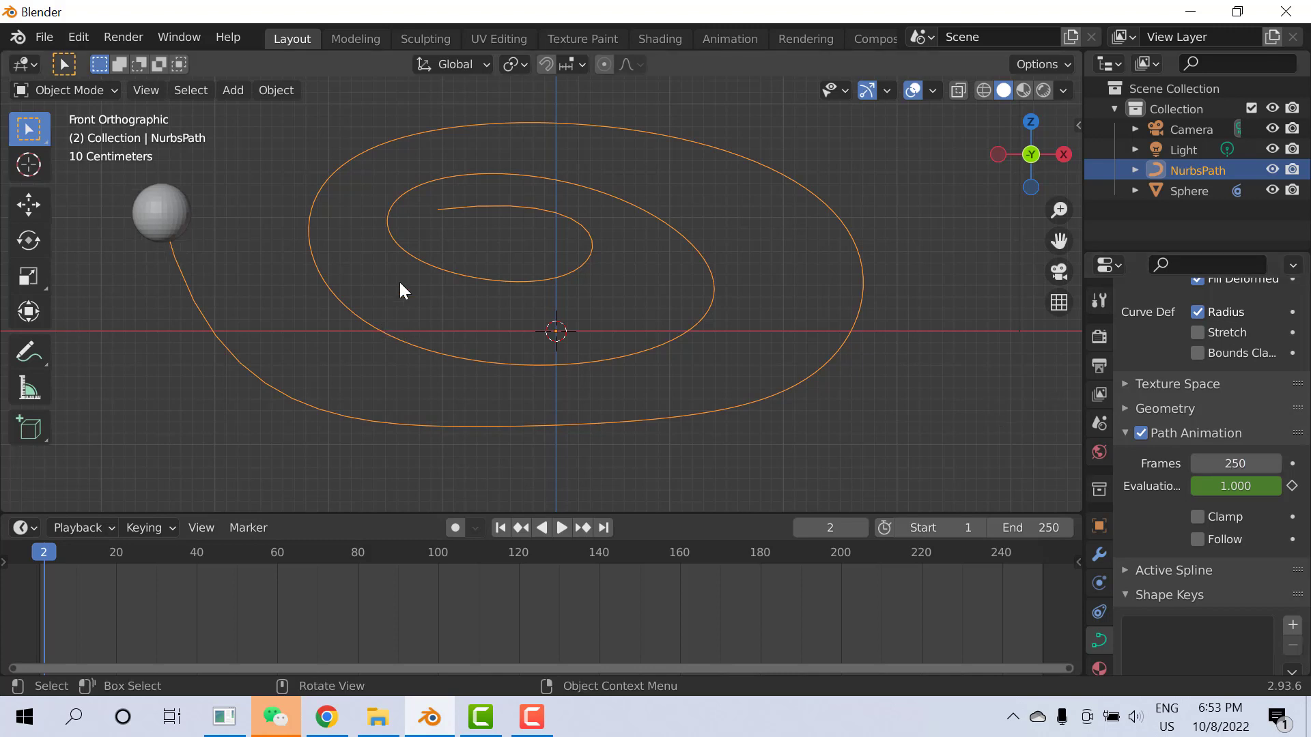
Preview the slower path animation, then rewind and stop playback at frame 1
click(560, 526)
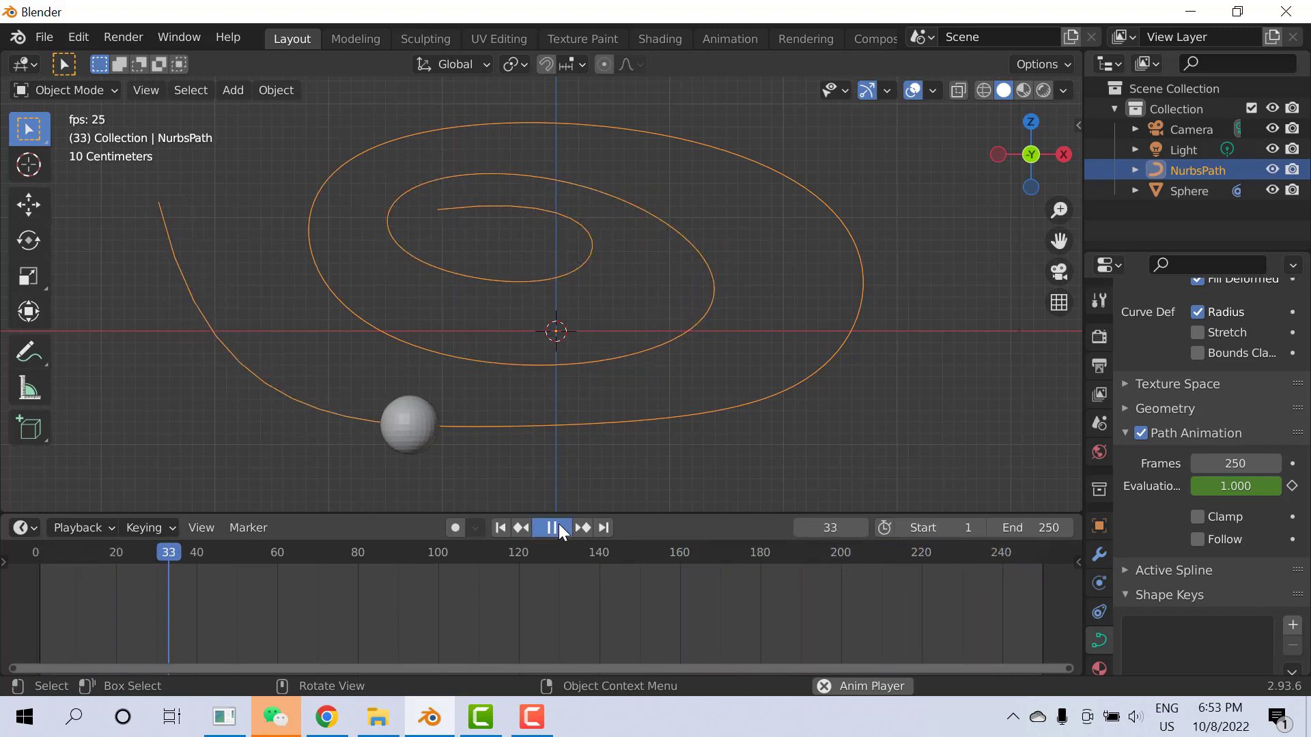
click(559, 528)
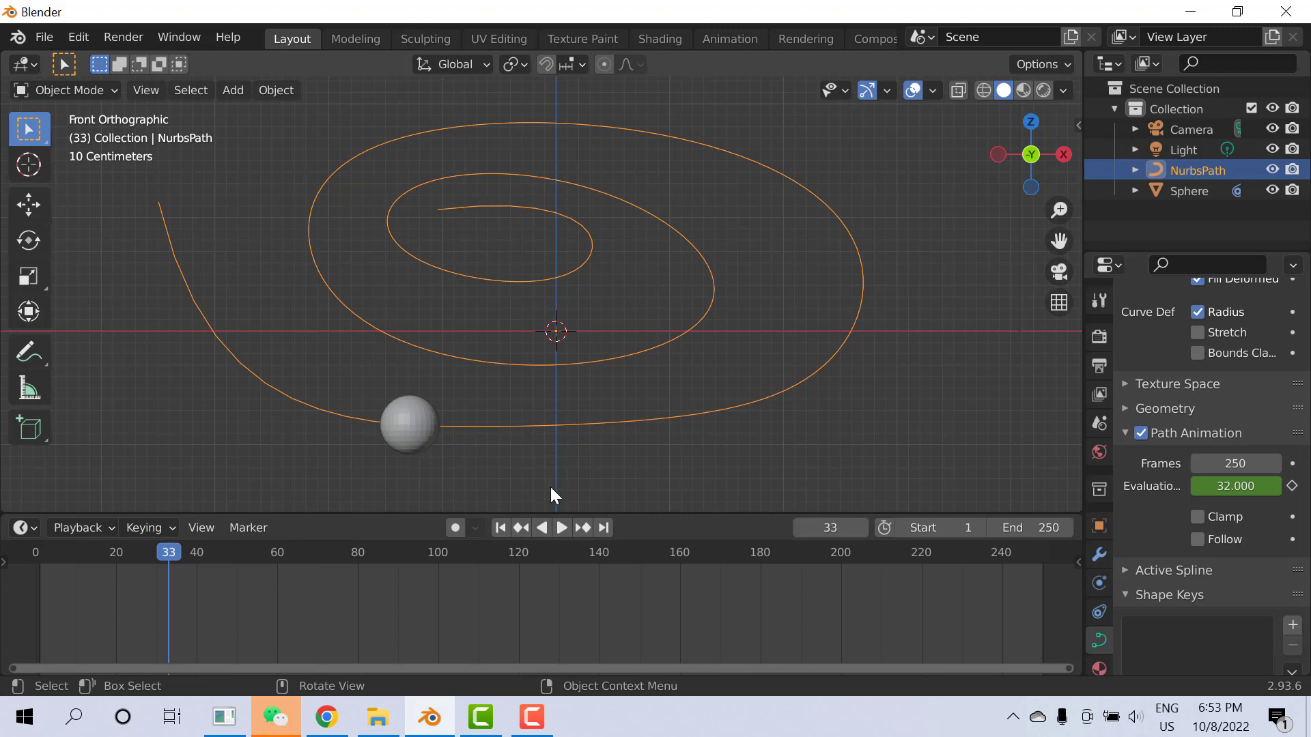
click(561, 528)
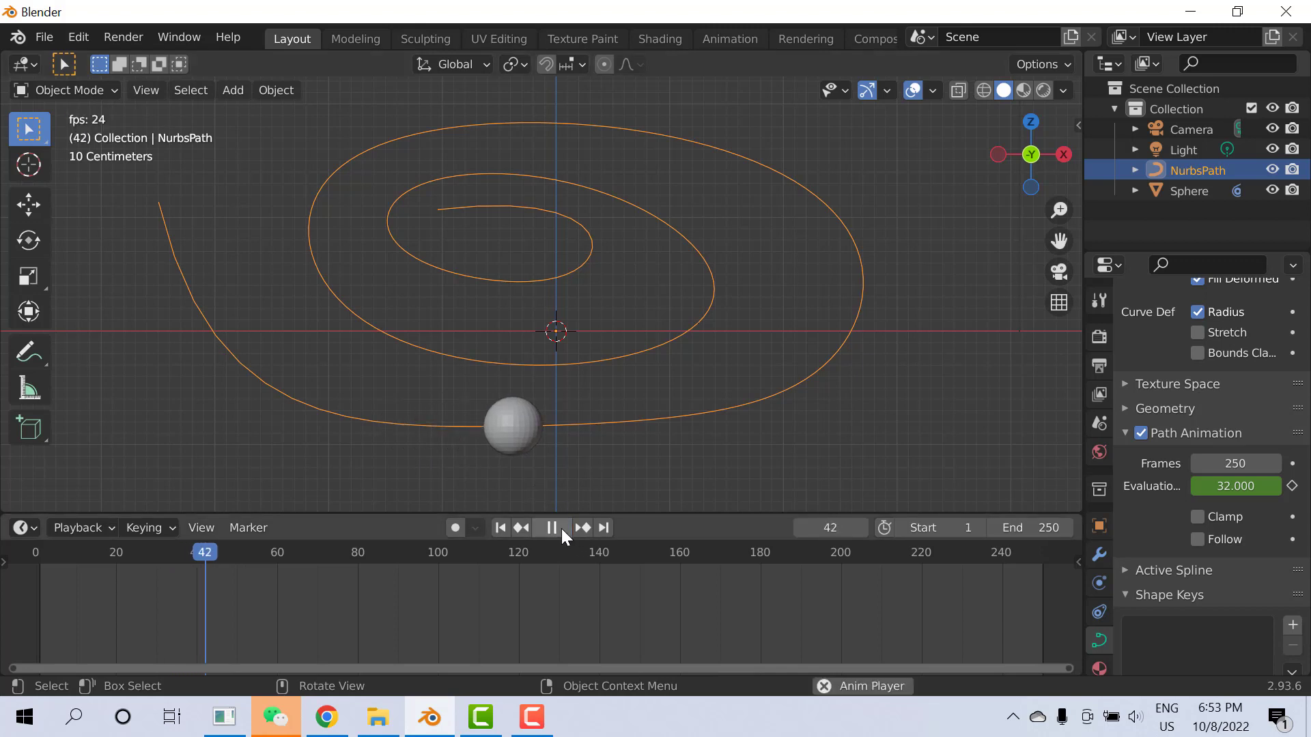
drag(372, 548, 42, 534)
key(space)
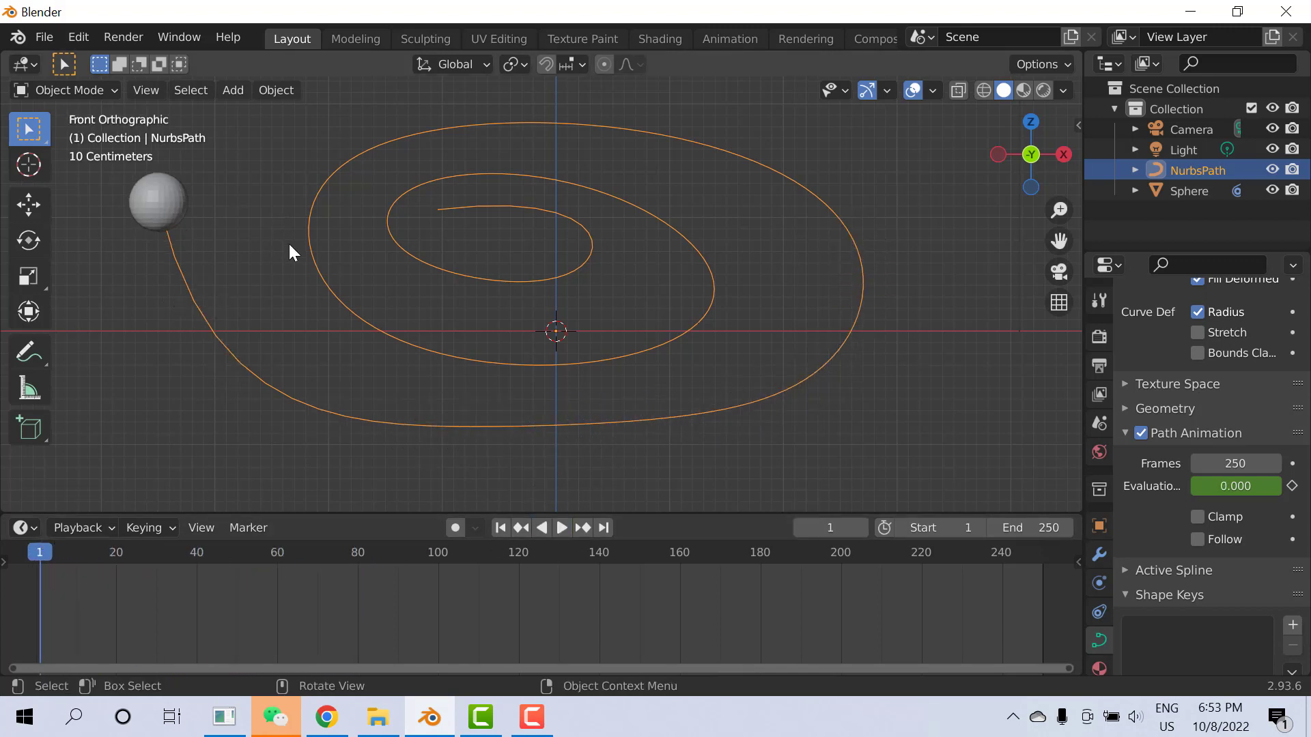
Select the Sphere and show its Follow Path constraint settings in Object Constraint properties
click(178, 212)
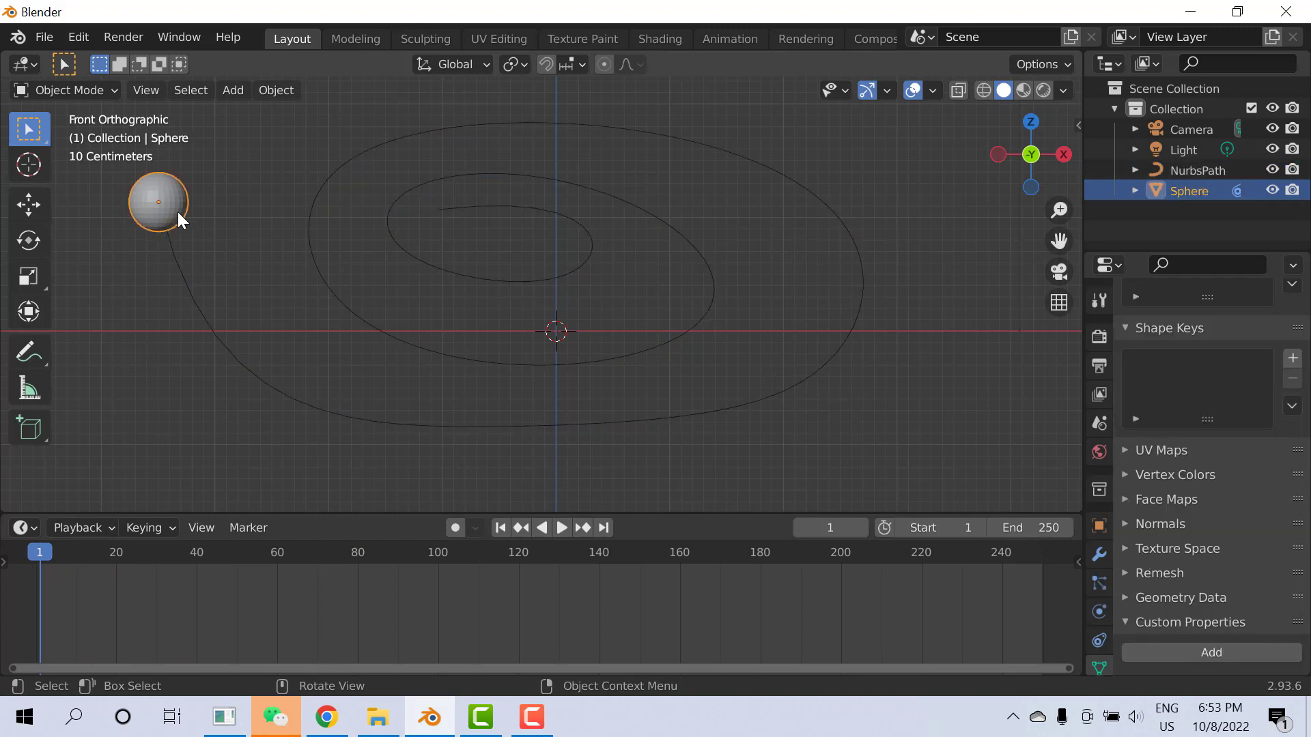
click(1102, 634)
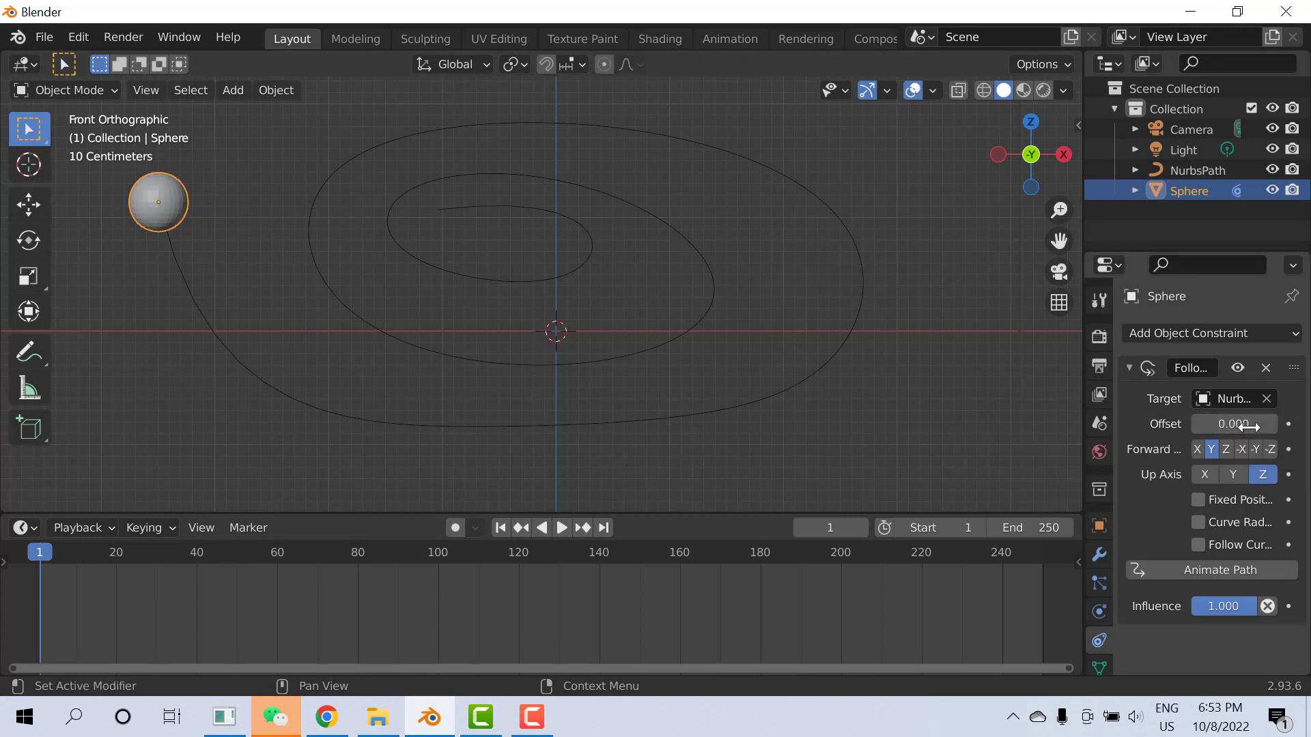
Keyframe the path Offset at 0 on frame 1, then at -96.2 on frame 60
click(1290, 424)
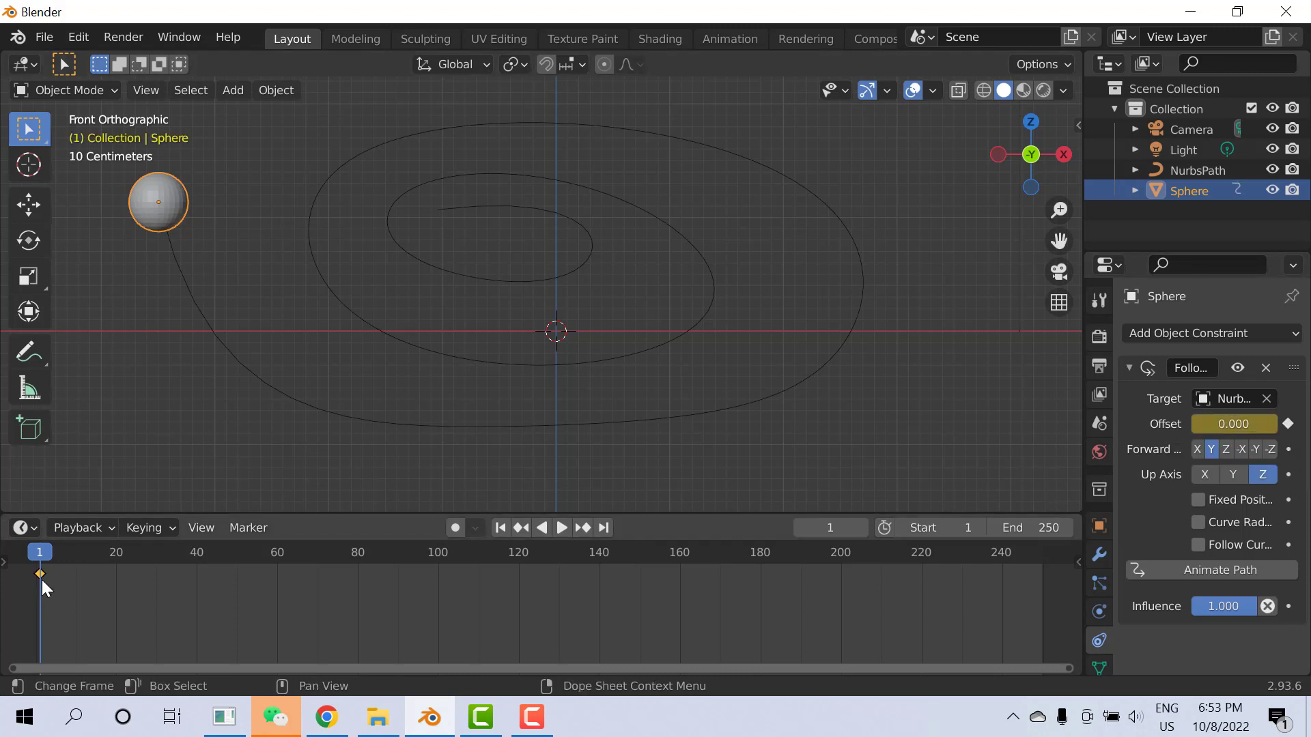
key(space)
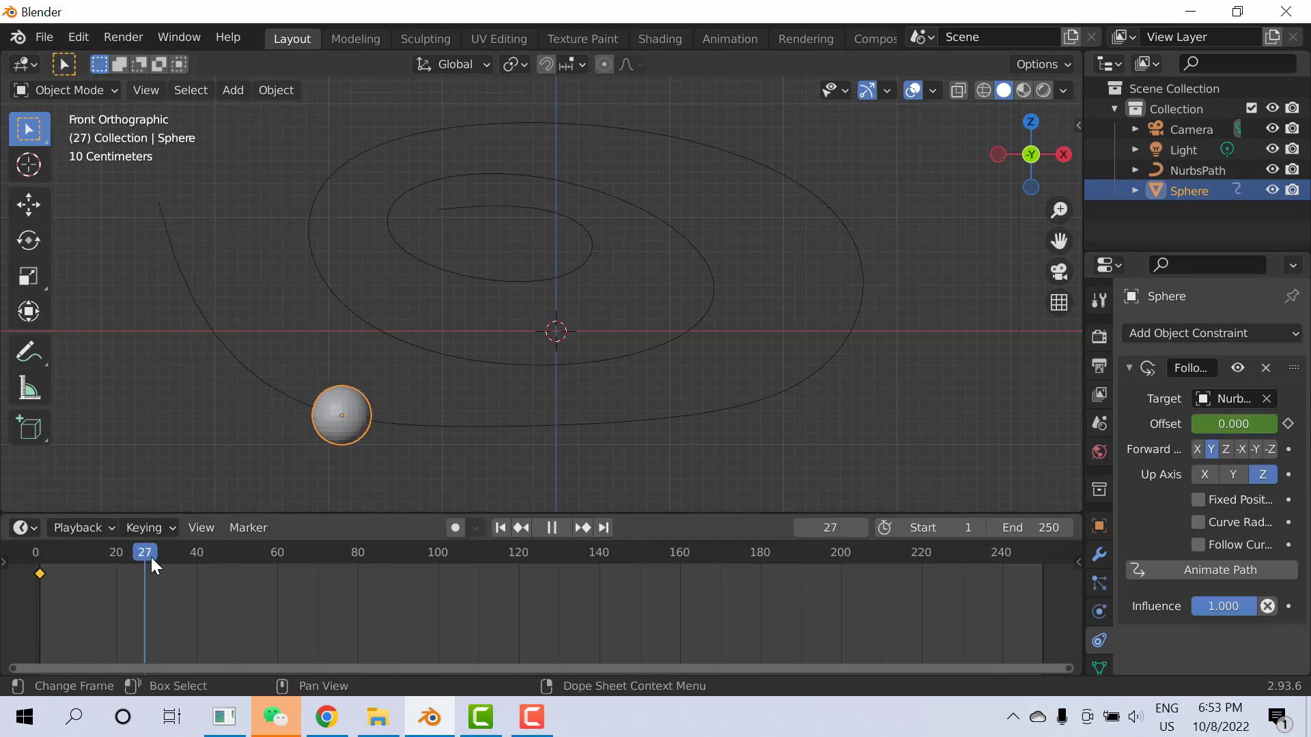
drag(272, 564, 273, 564)
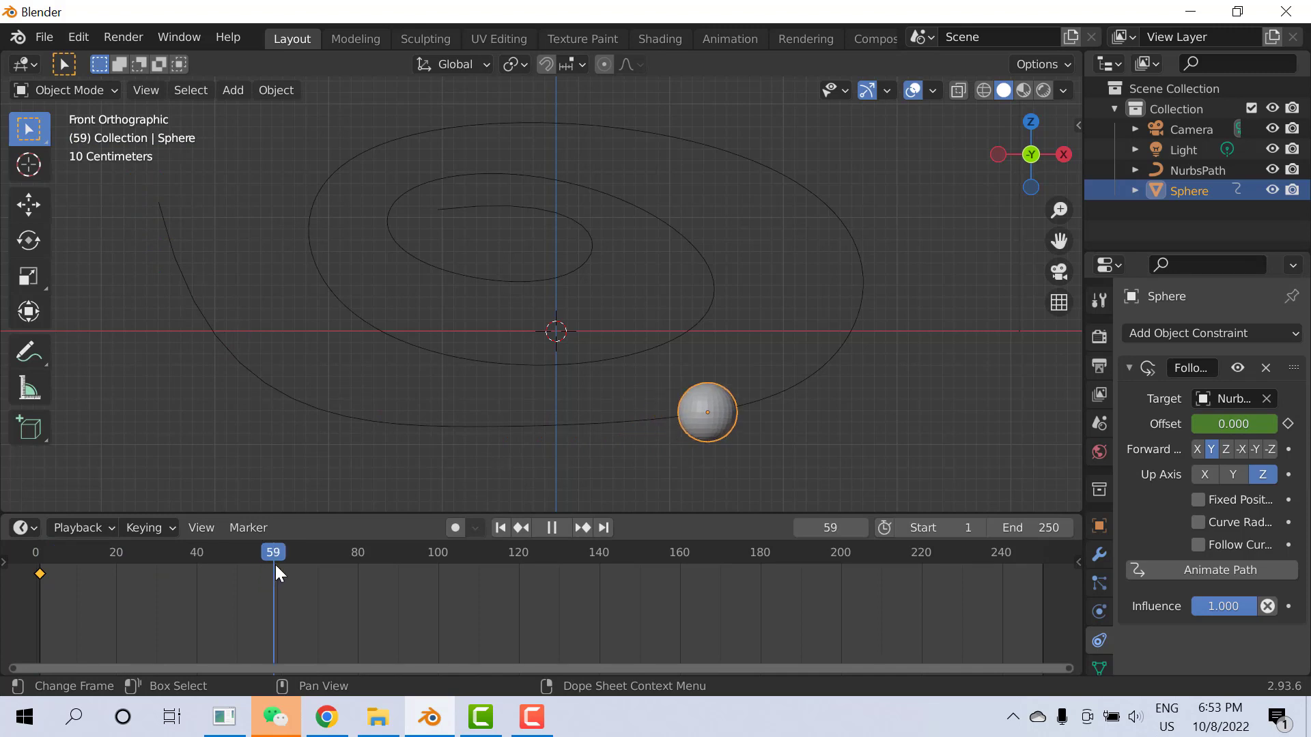
key(space)
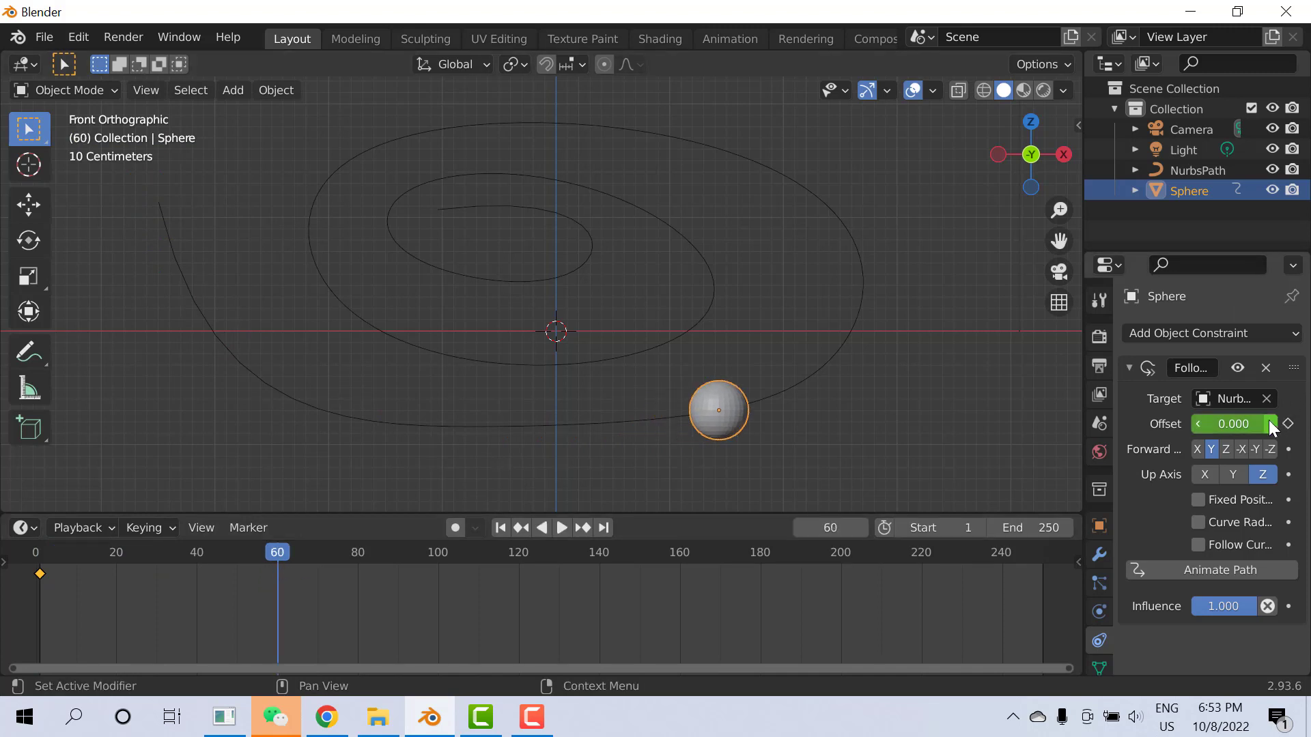
drag(1247, 424, 1274, 430)
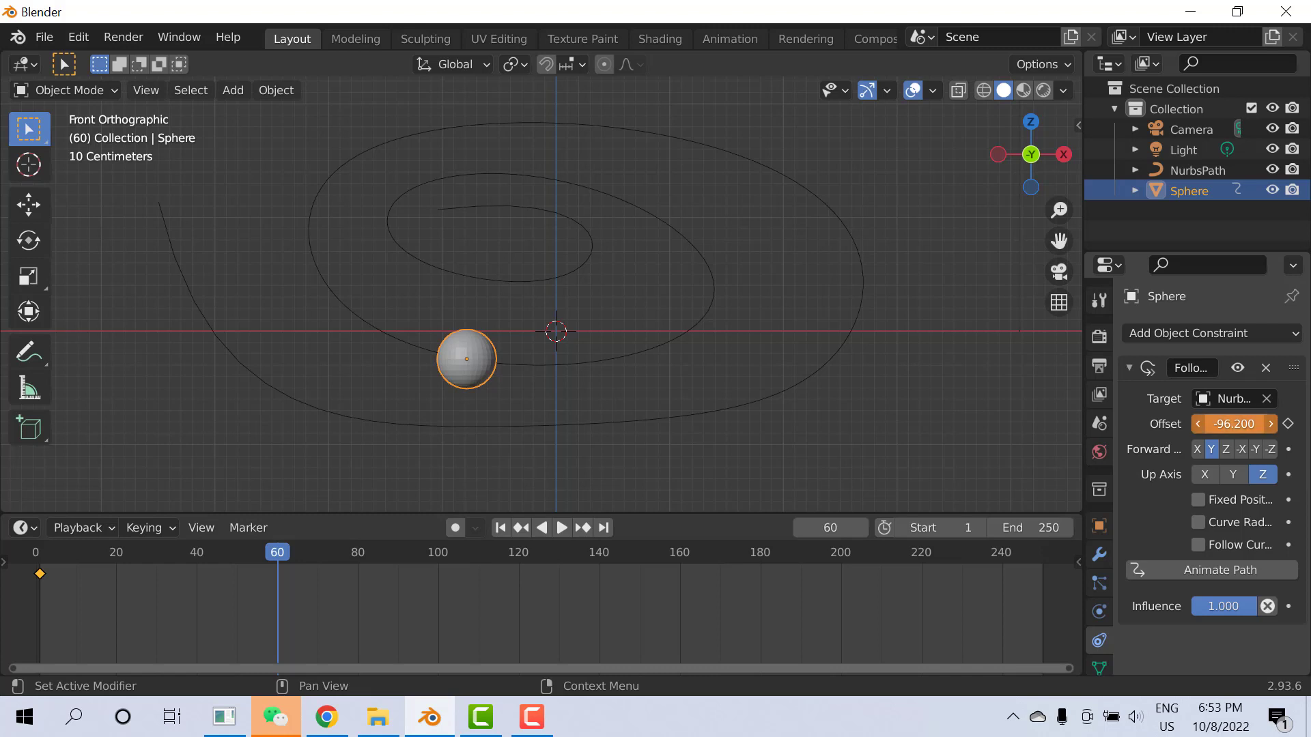
click(1288, 424)
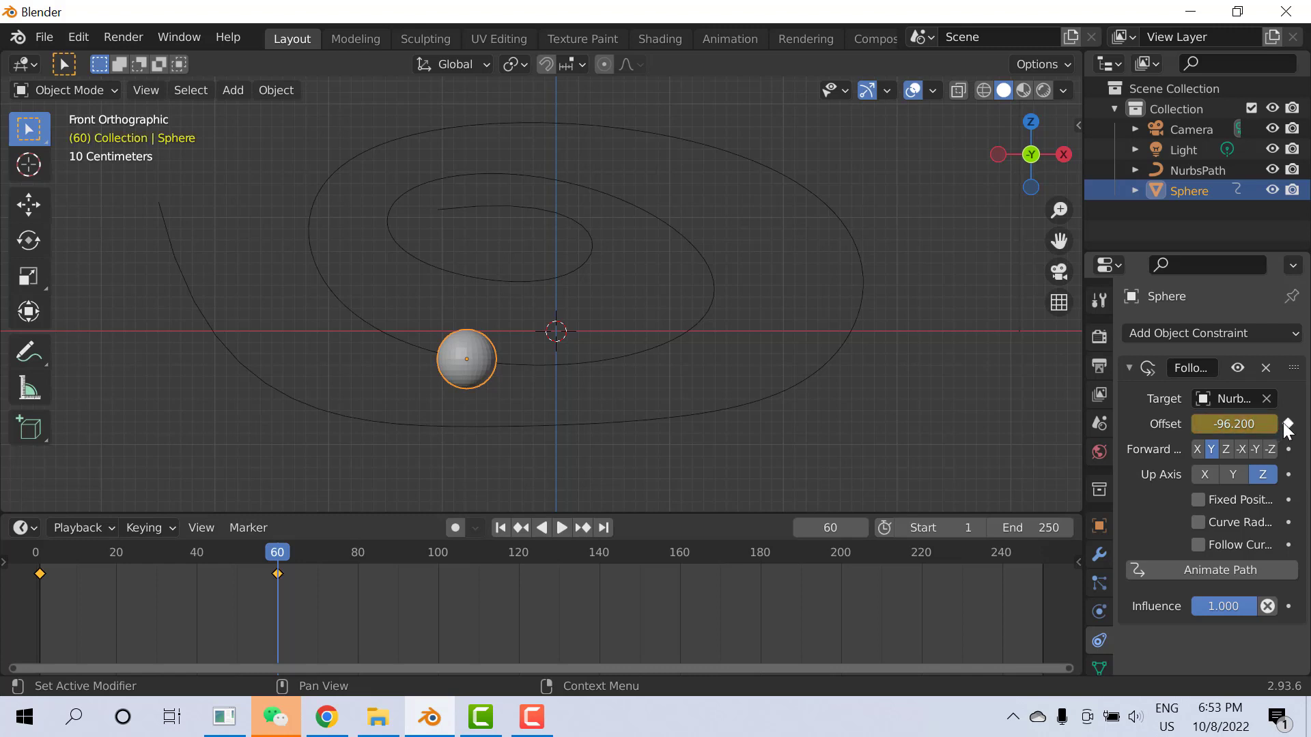
Keyframe Offset 0 at frame 250, then rewind playback to frame 1
key(space)
drag(280, 557, 901, 563)
drag(1038, 561, 1042, 561)
key(space)
click(1234, 424)
click(1227, 424)
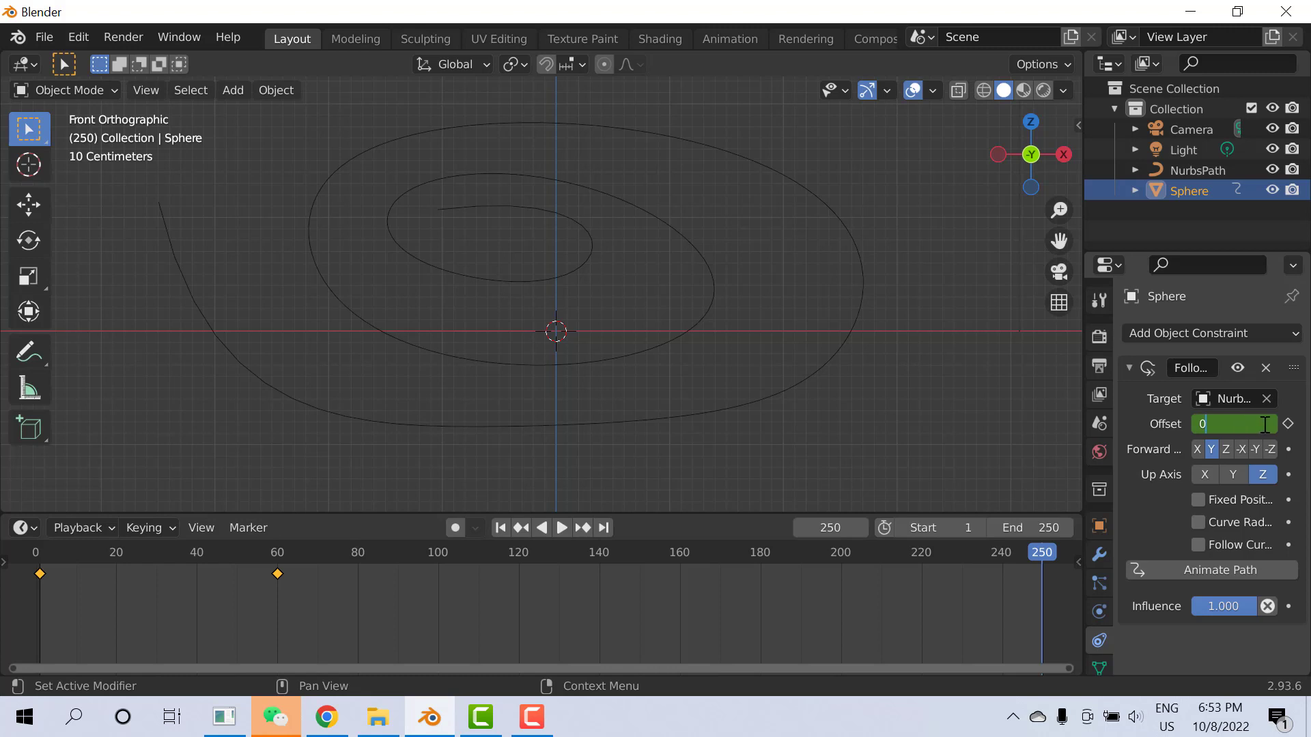
text(0)
key(Return)
click(1288, 424)
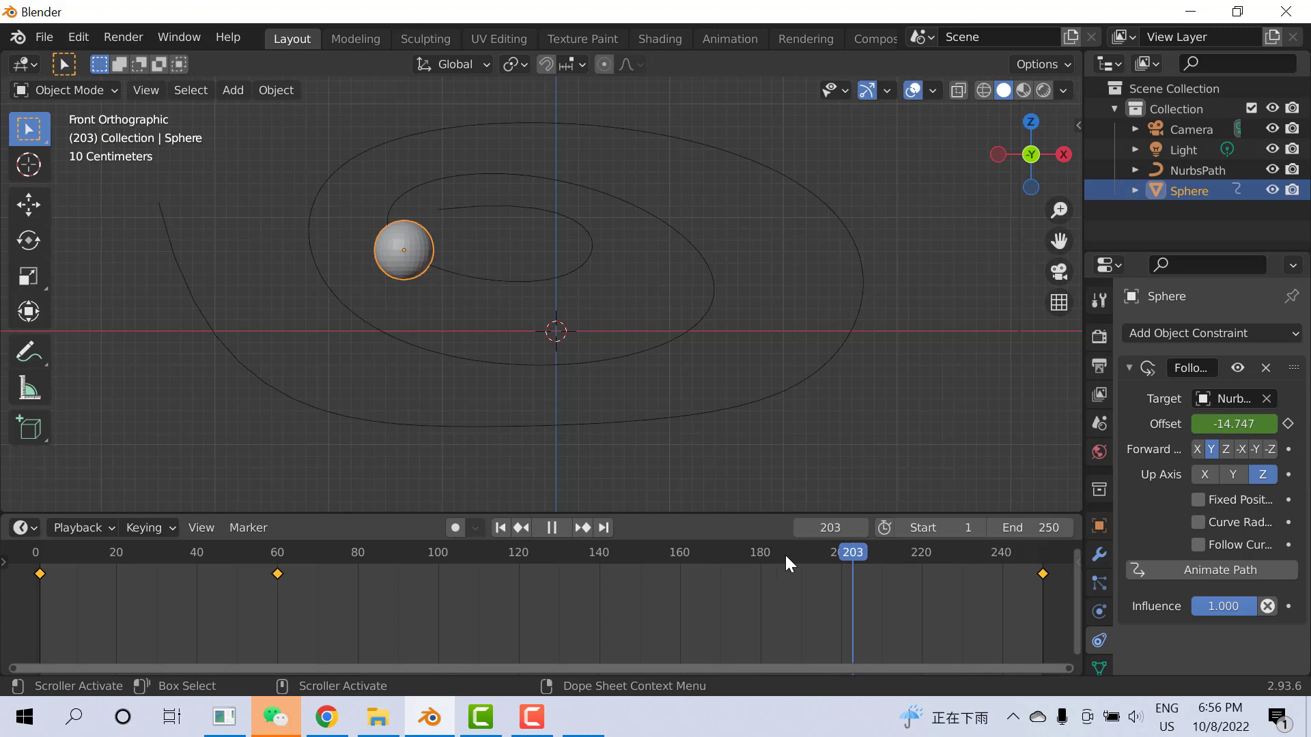
drag(785, 553, 39, 559)
key(space)
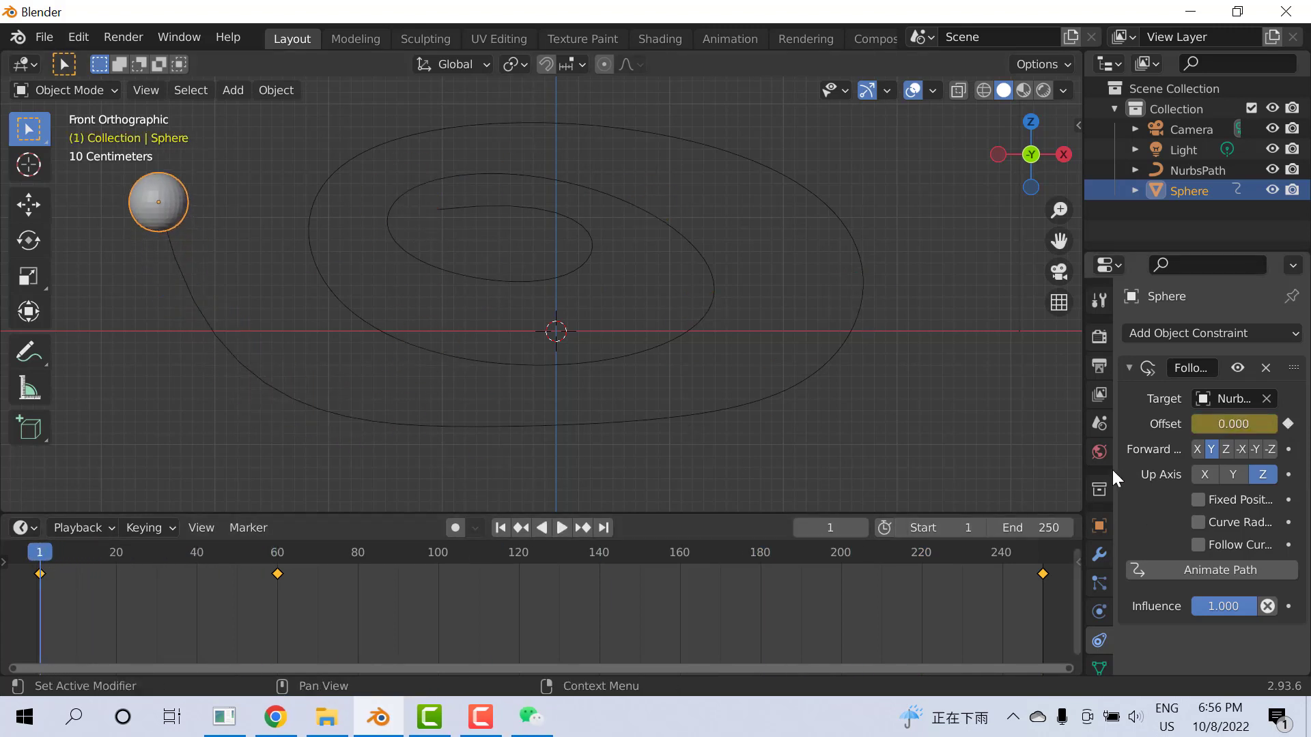
Play the sphere's spiral path animation and pause it near frame 247, close to the path's end
click(560, 529)
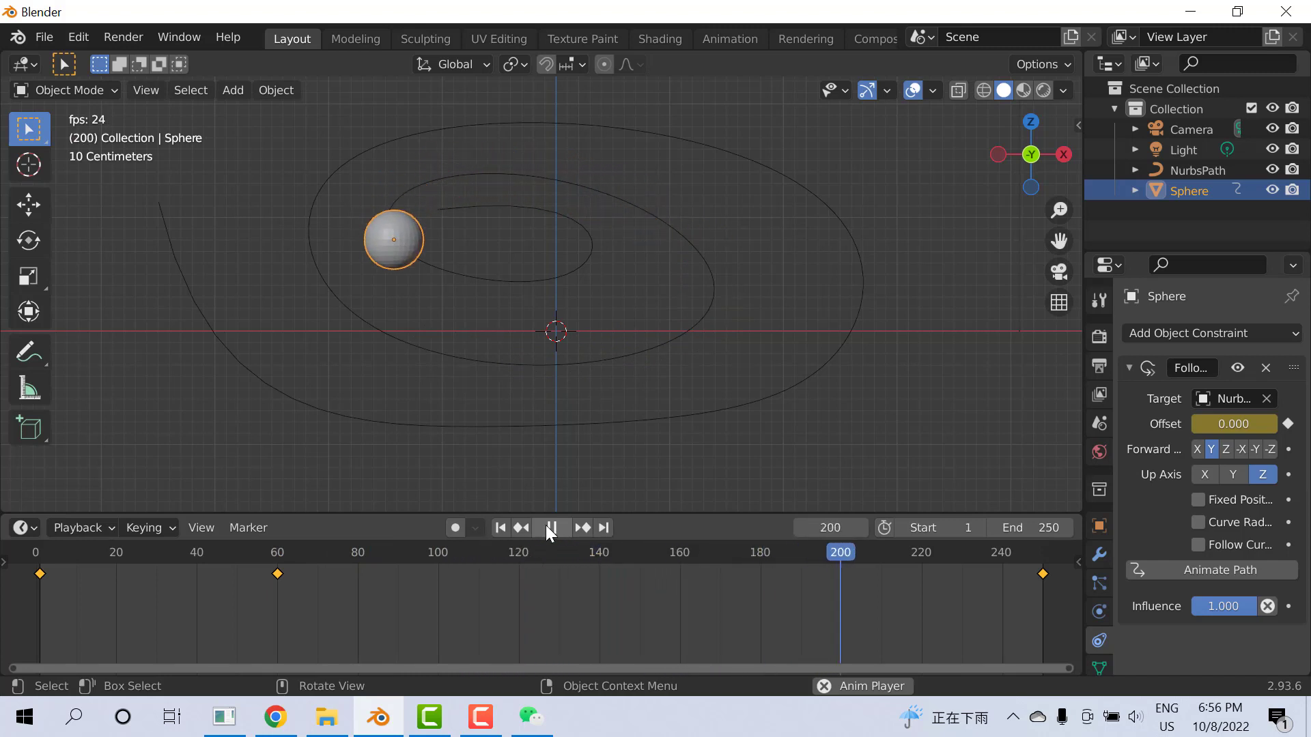
click(551, 527)
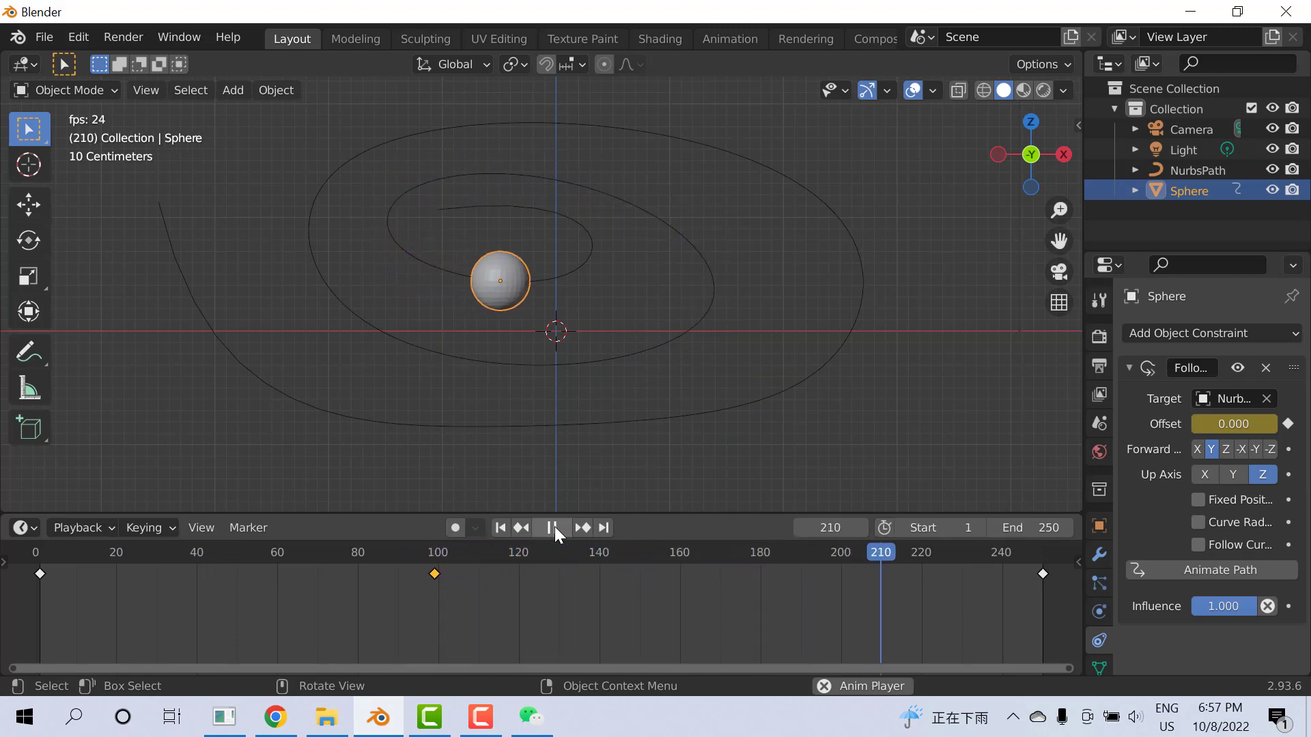
click(553, 528)
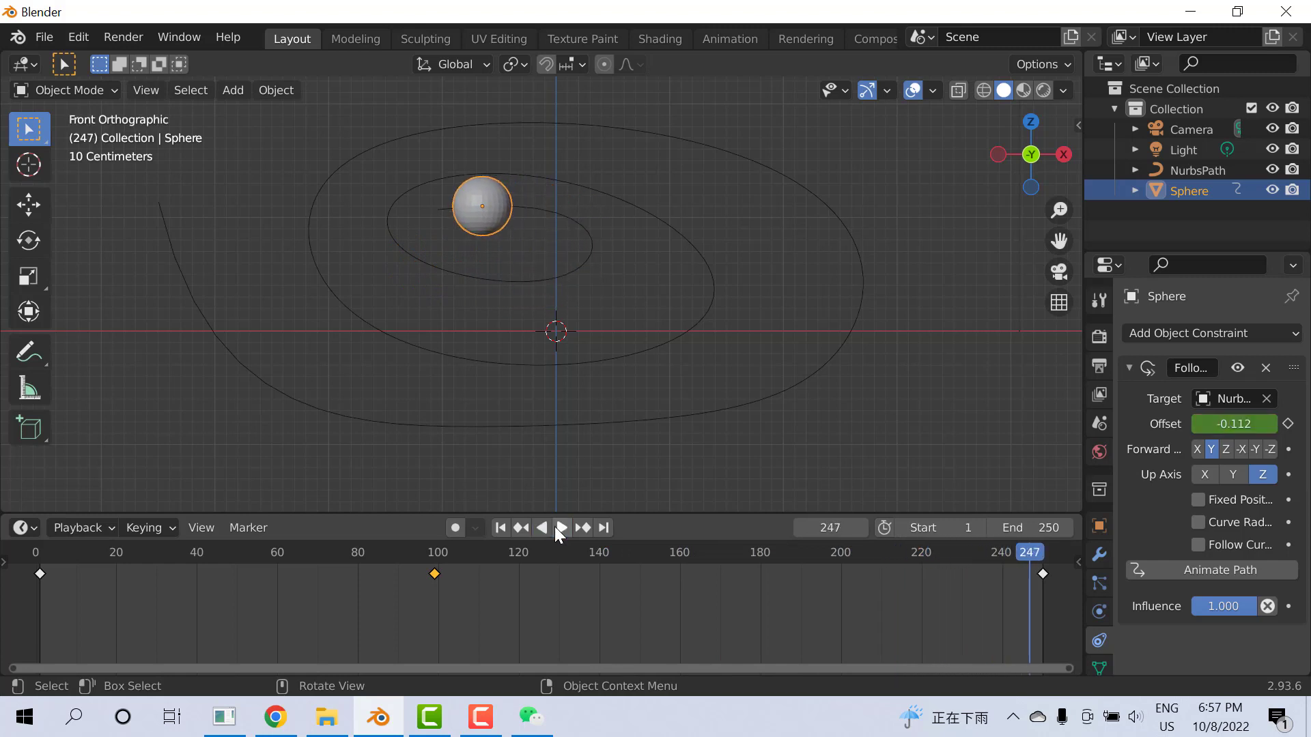